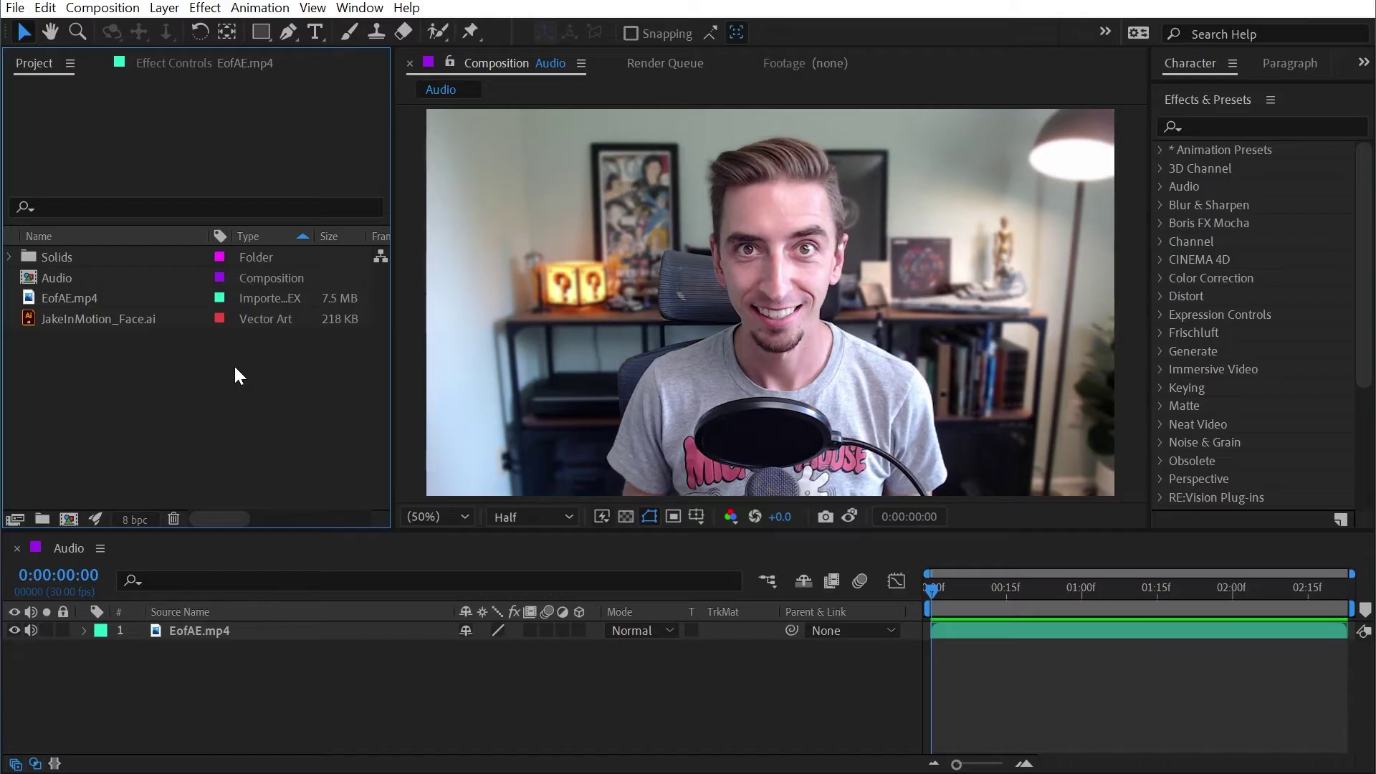
# Step: Expand the Audio effects category, preview the EofAE.mp4 layer, and reveal the layer's audio waveform
pyautogui.click(1162, 186)
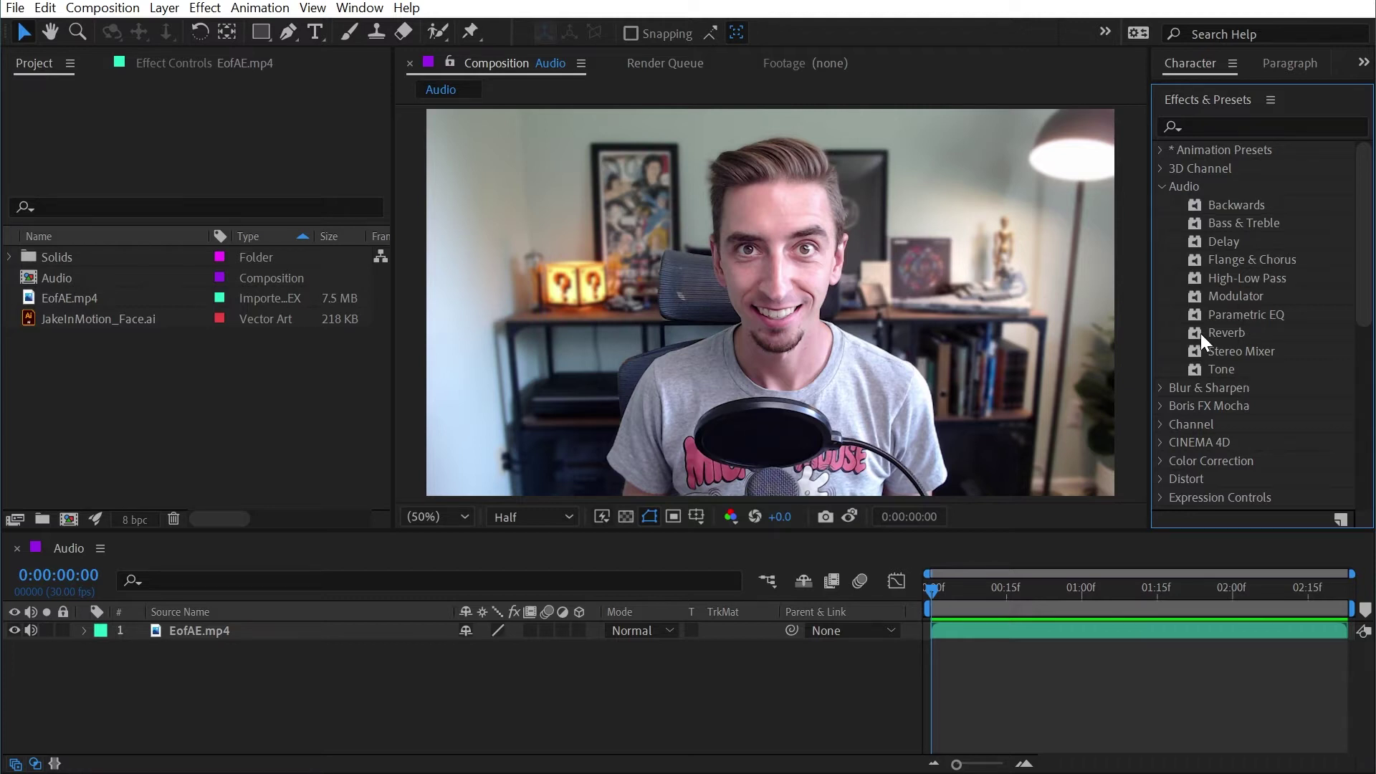
pyautogui.click(278, 634)
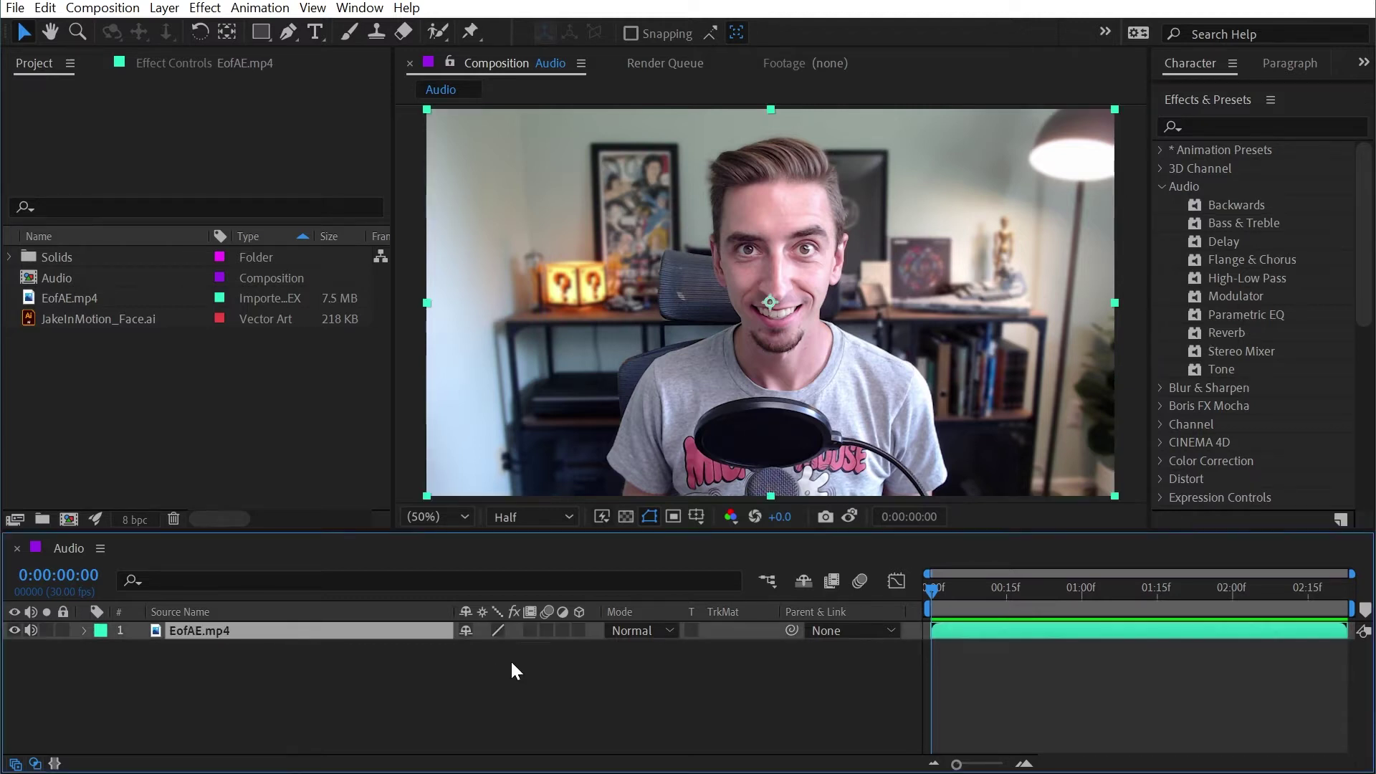
pyautogui.press('space')
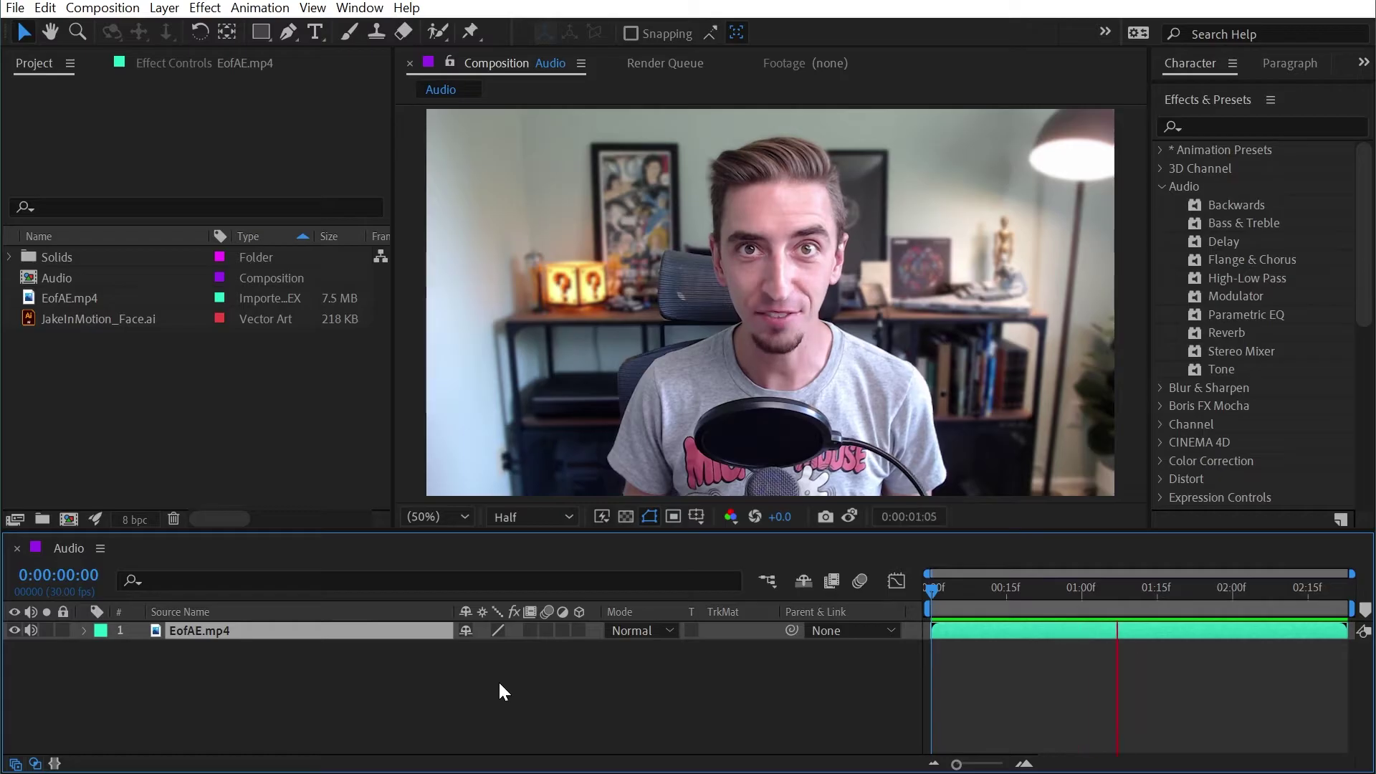
pyautogui.press('space')
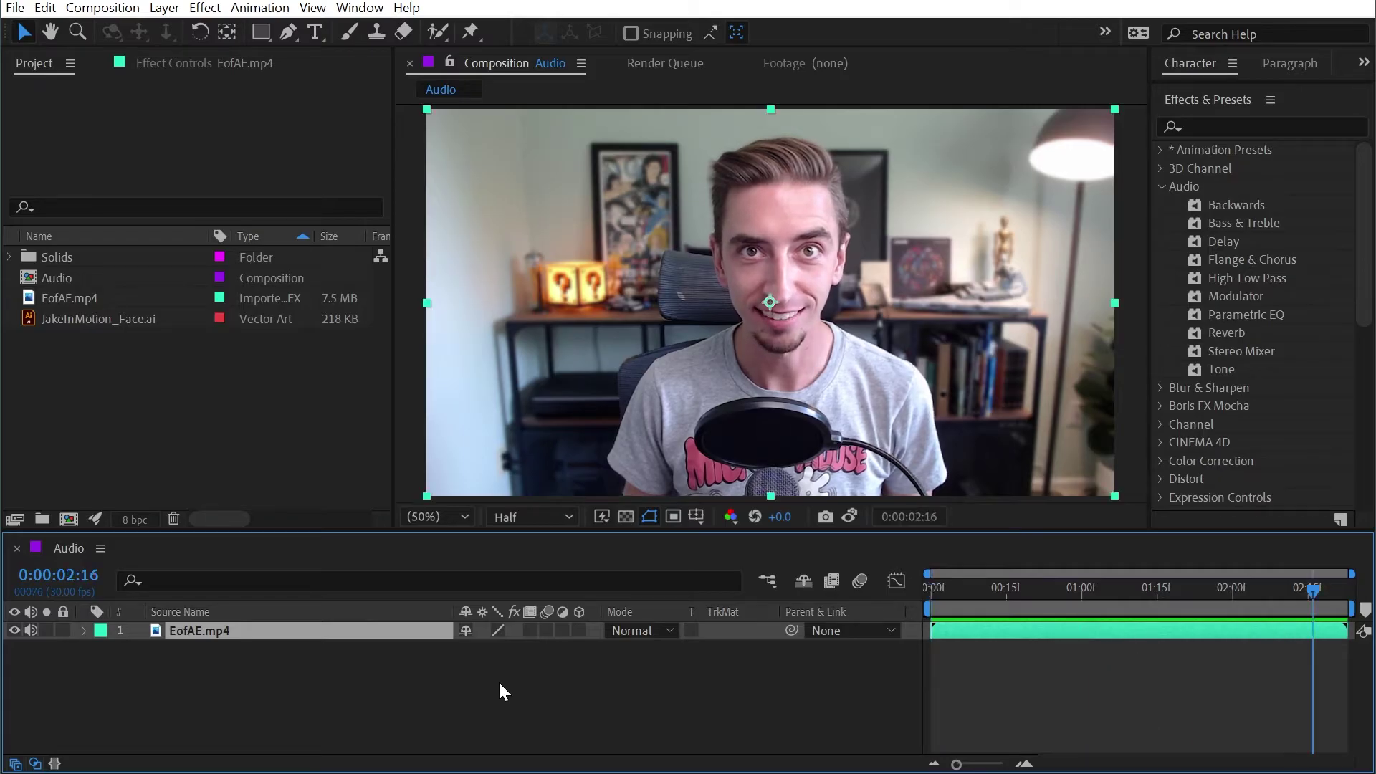
pyautogui.press('l')
pyautogui.press('l')
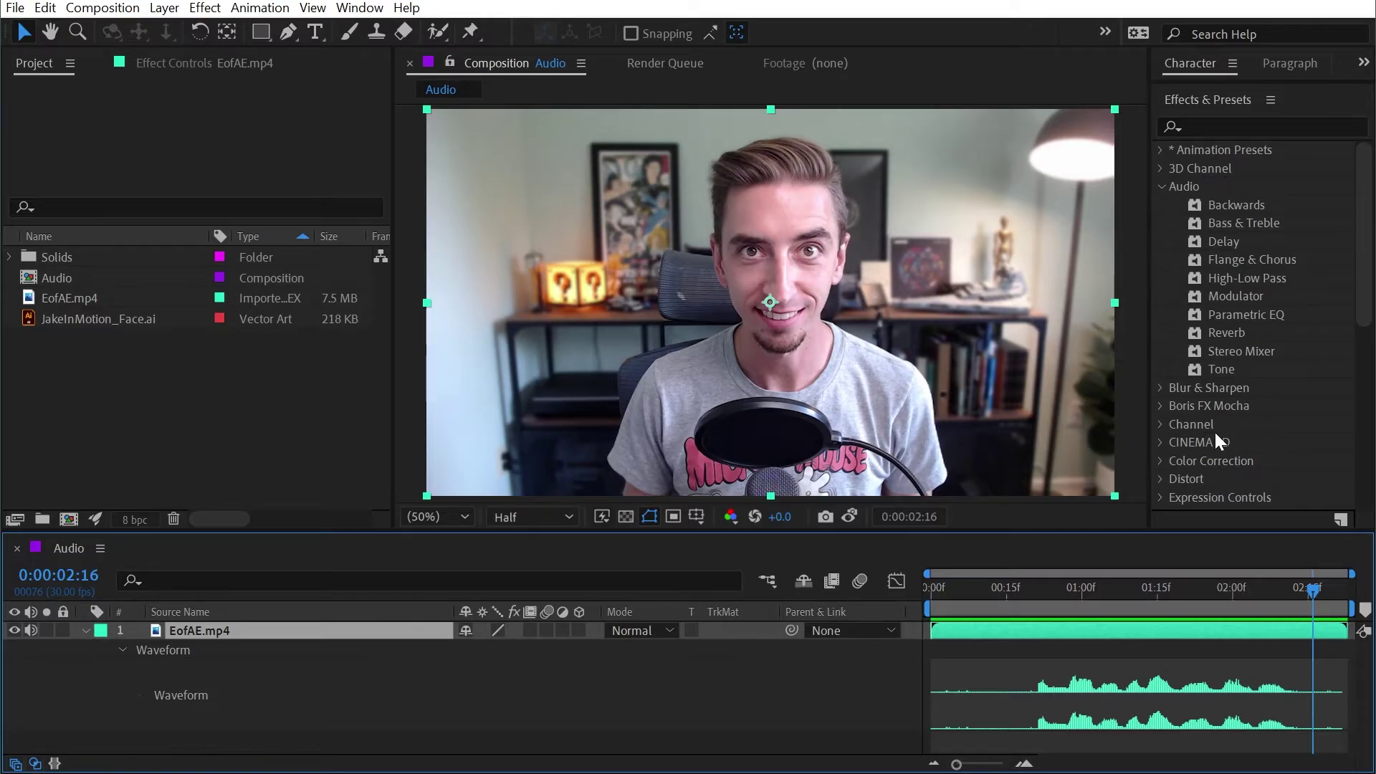
# Step: Apply the Backwards effect to the EofAE.mp4 layer, enlarge the timeline's waveform area, and preview the audio from the start
pyautogui.moveTo(1242, 208); pyautogui.dragTo(377, 630)
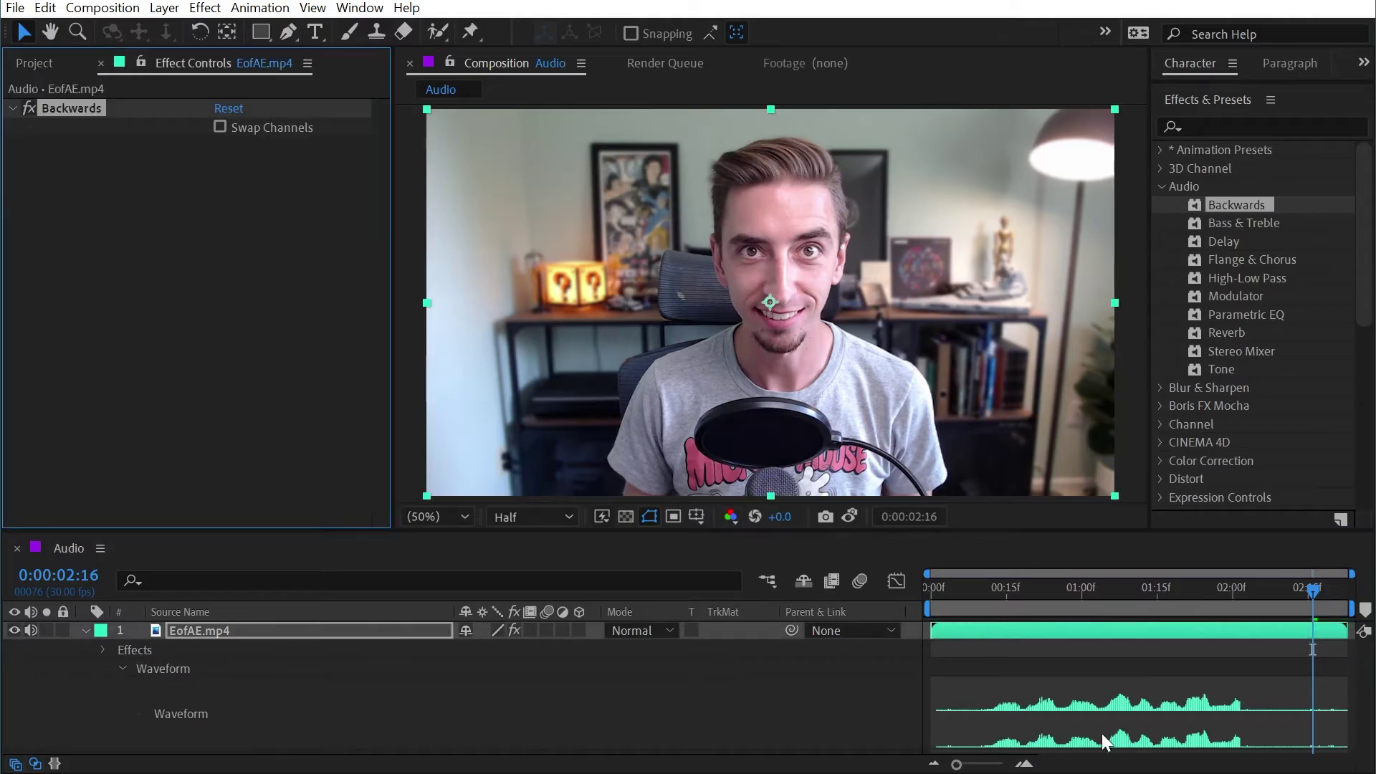
pyautogui.moveTo(454, 612); pyautogui.dragTo(252, 612)
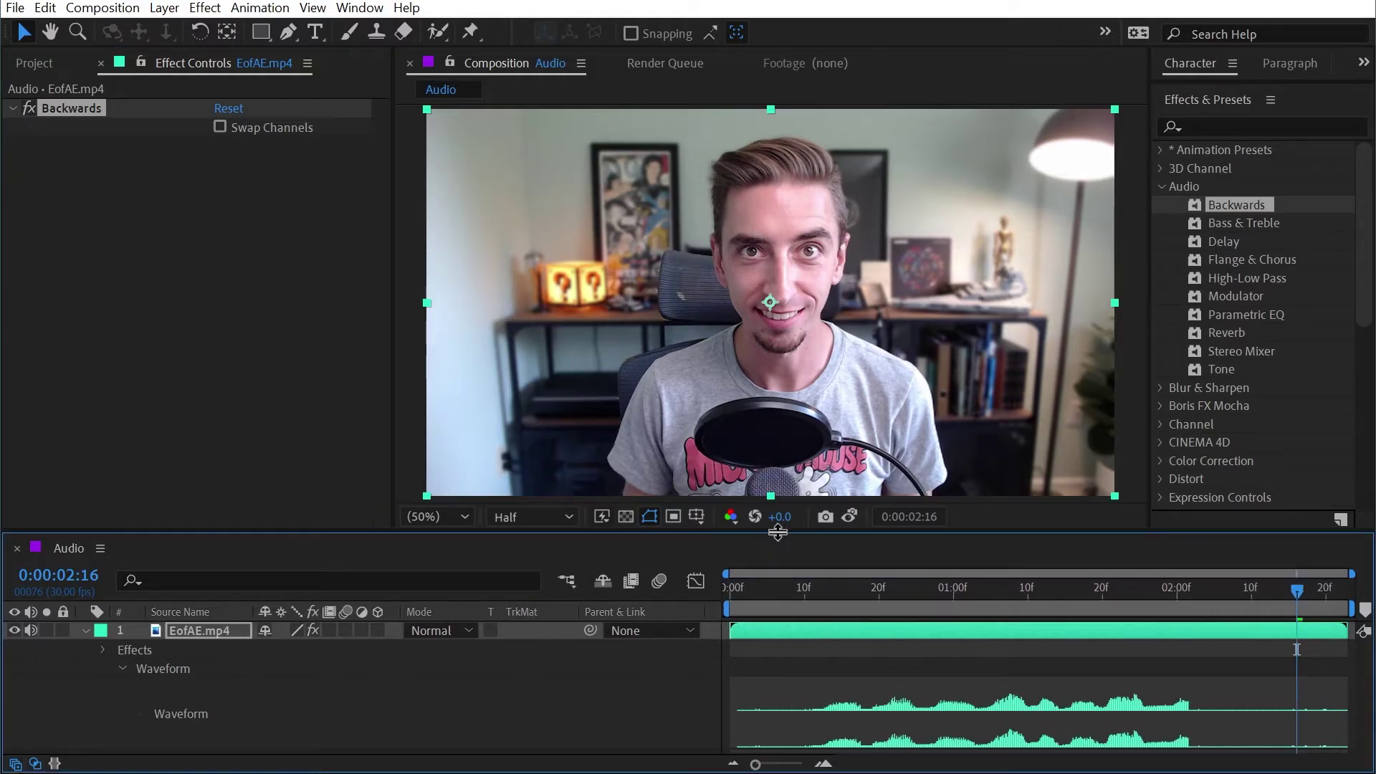
pyautogui.moveTo(776, 534); pyautogui.dragTo(850, 469)
pyautogui.press('Home')
pyautogui.press('space')
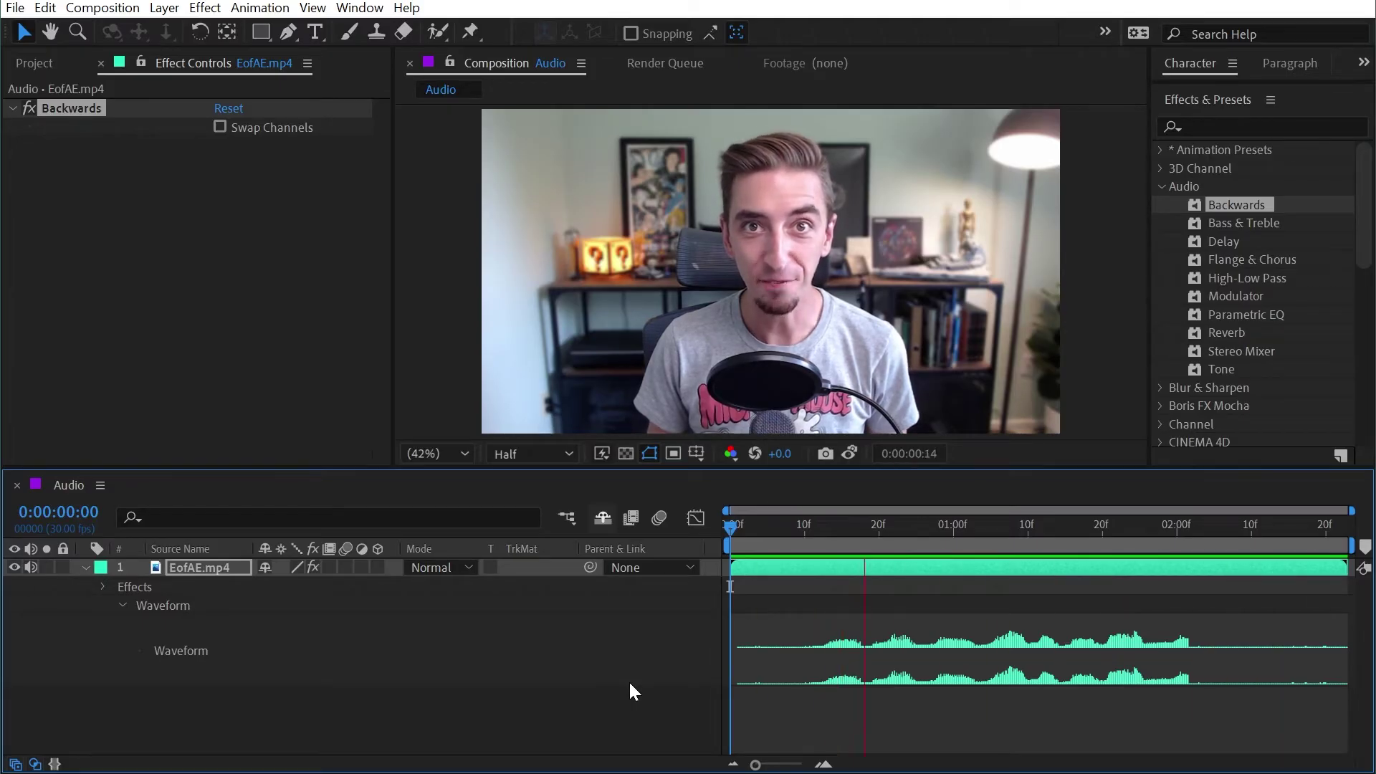
pyautogui.press('space')
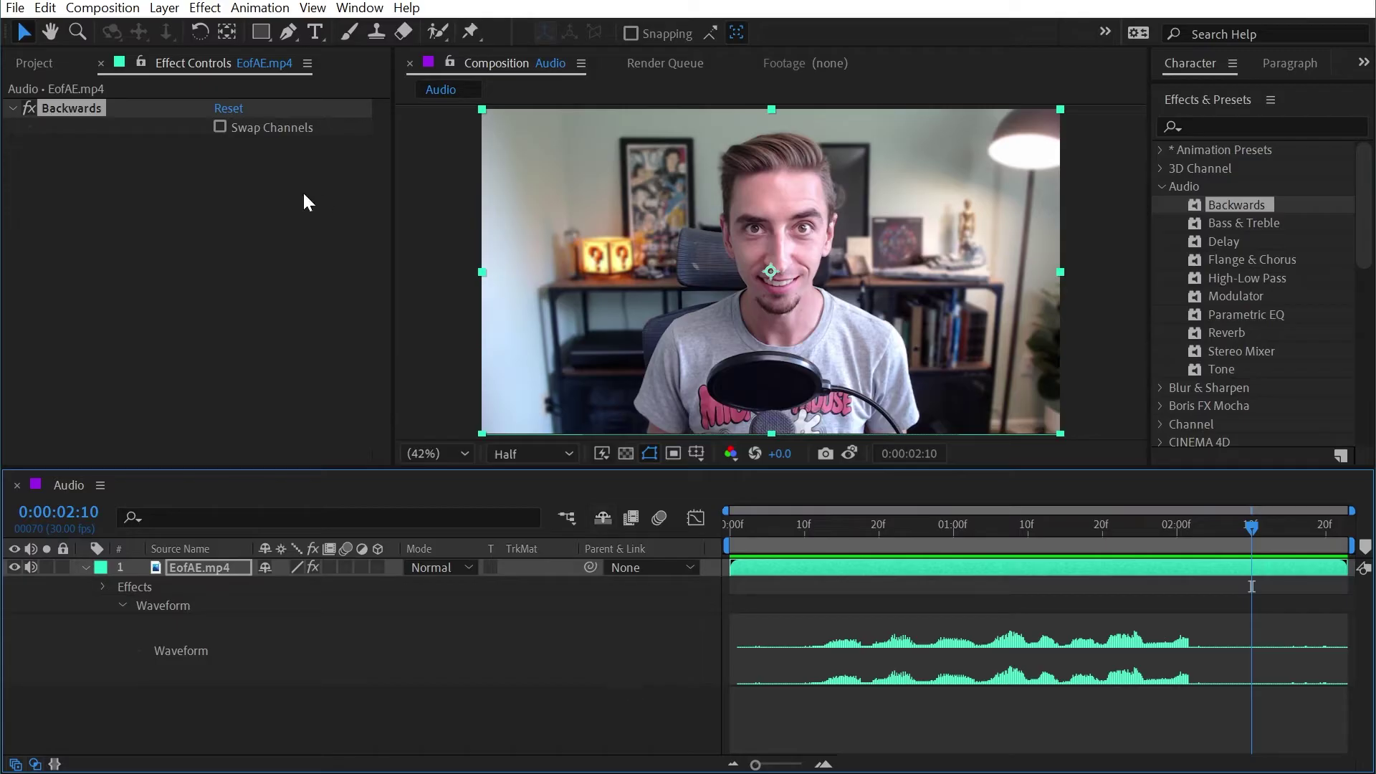
# Step: Enable Swap Channels on the Backwards effect, and replace that effect with Bass & Treble
pyautogui.click(246, 128)
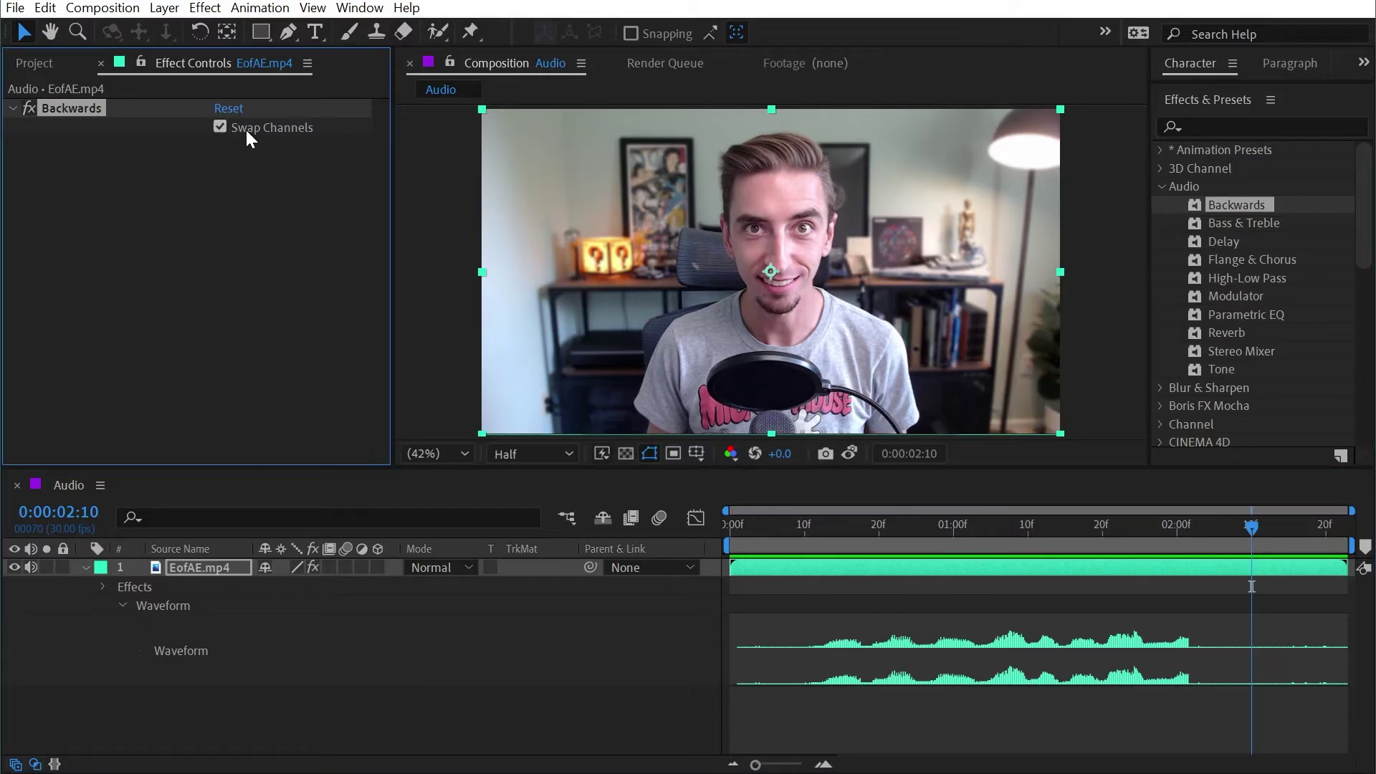
pyautogui.press('Delete')
pyautogui.moveTo(1261, 225); pyautogui.dragTo(211, 192)
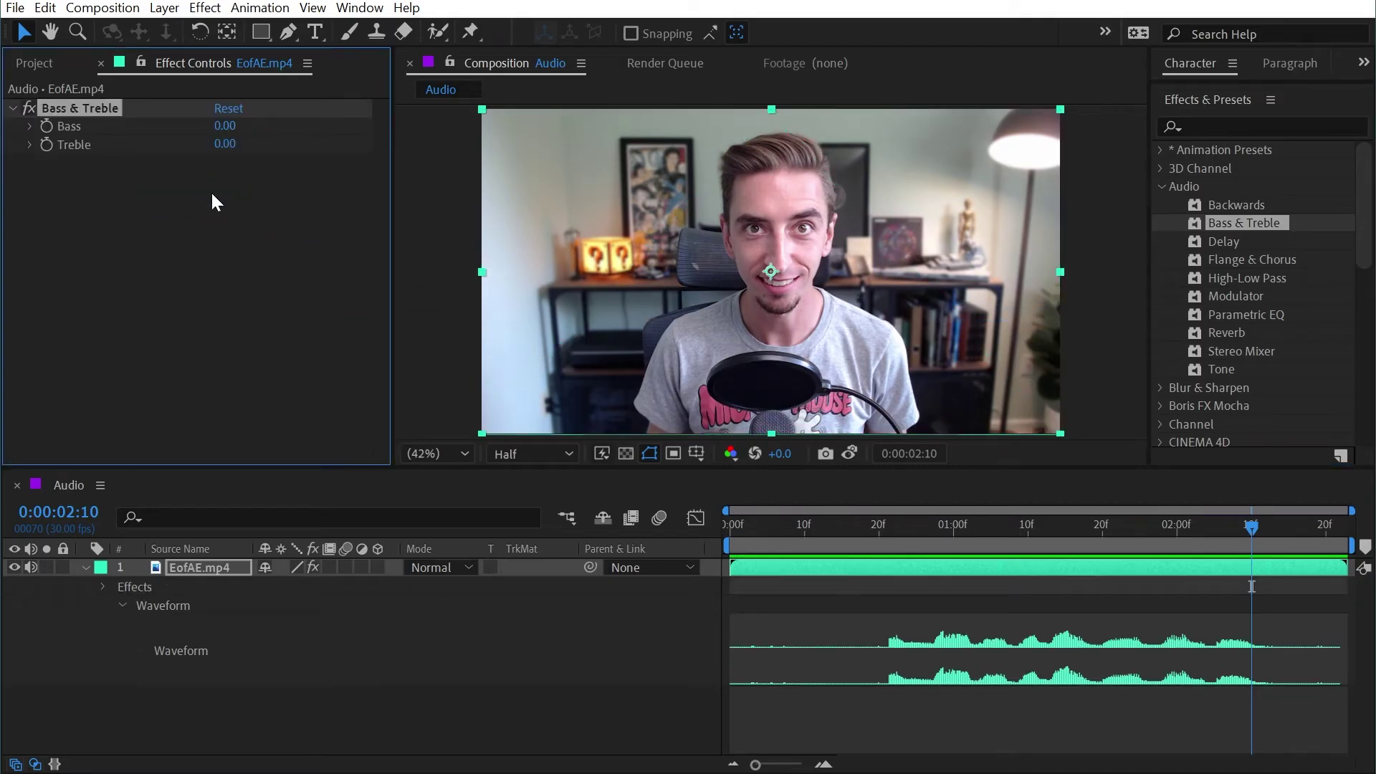
# Step: Set Bass to 69 and Treble to -92 in the Bass & Treble effect, and preview the audio
pyautogui.click(858, 519)
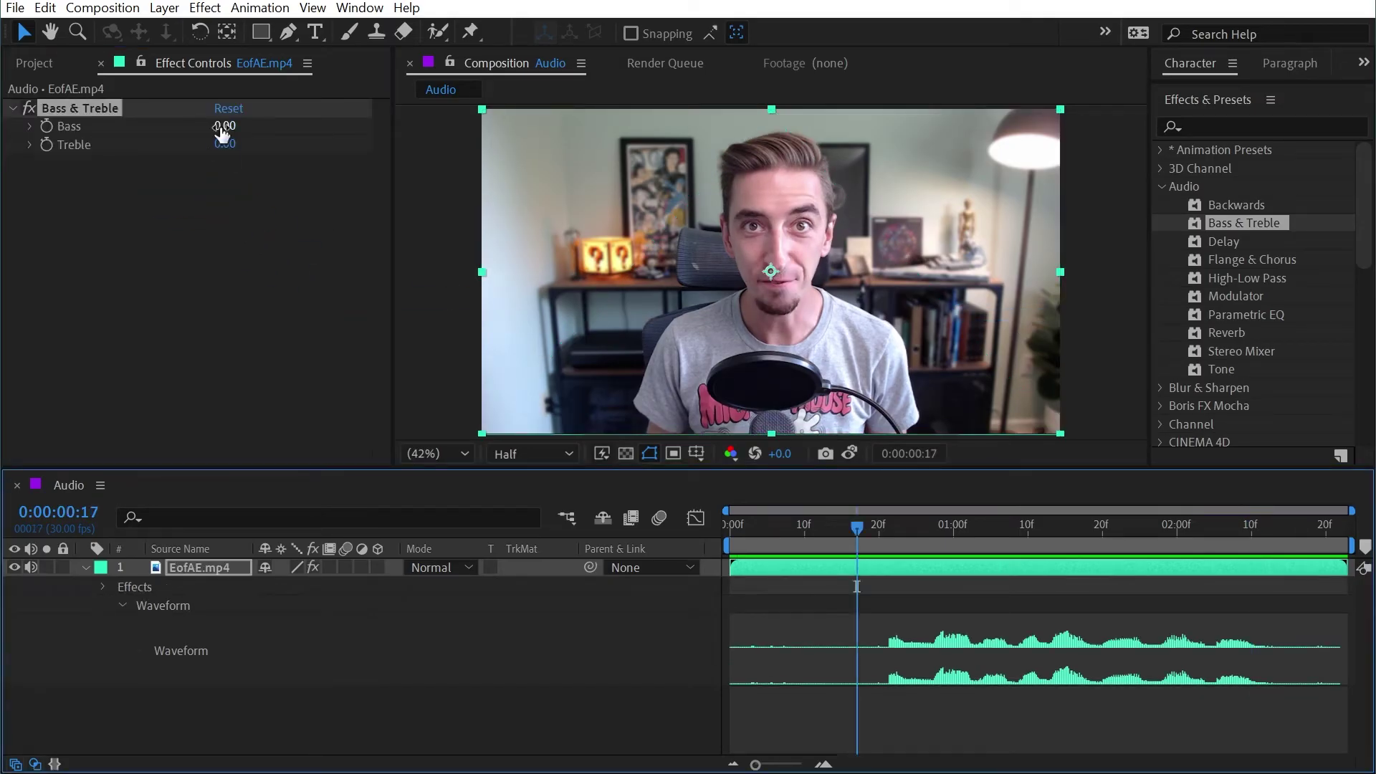
pyautogui.moveTo(231, 129); pyautogui.dragTo(120, 147)
pyautogui.press('space')
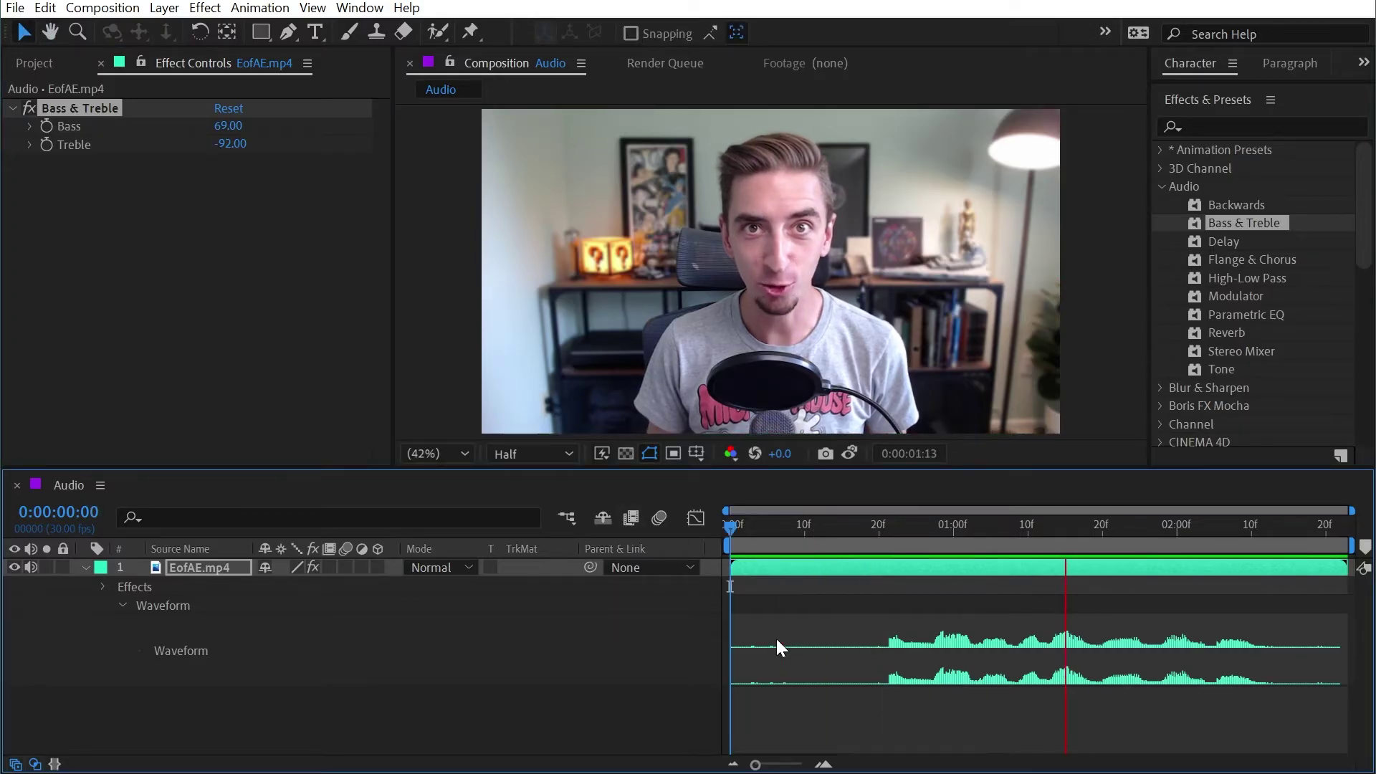
pyautogui.press('space')
# Step: Set Bass to 100 and Treble to 90, and preview the audio from 0:00:00:11
pyautogui.moveTo(230, 146); pyautogui.dragTo(511, 169)
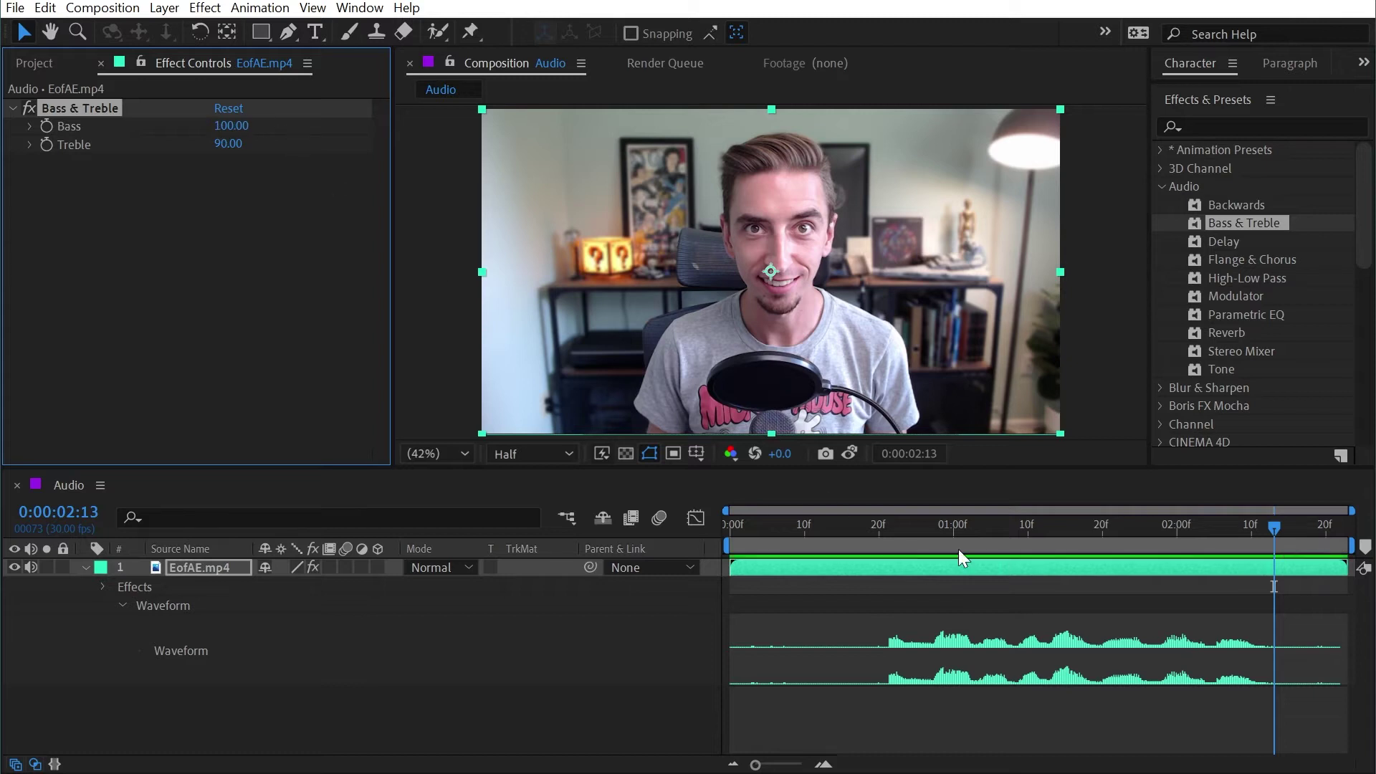
pyautogui.click(811, 522)
pyautogui.press('space')
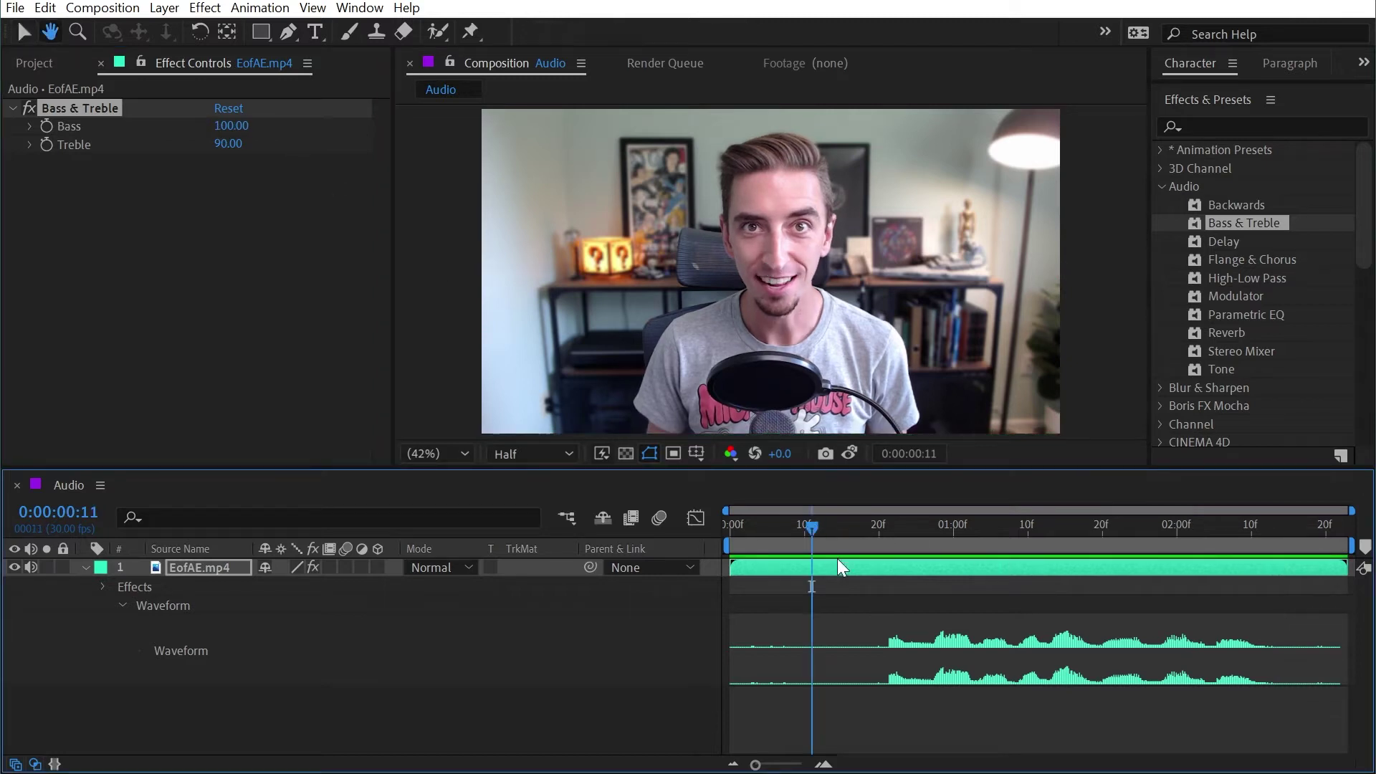
# Step: Replace the Bass & Treble effect with Delay on the EofAE.mp4 layer, and preview the audio from the start
pyautogui.click(80, 109)
pyautogui.press('Delete')
pyautogui.moveTo(1216, 239); pyautogui.dragTo(257, 241)
pyautogui.click(744, 568)
pyautogui.press('space')
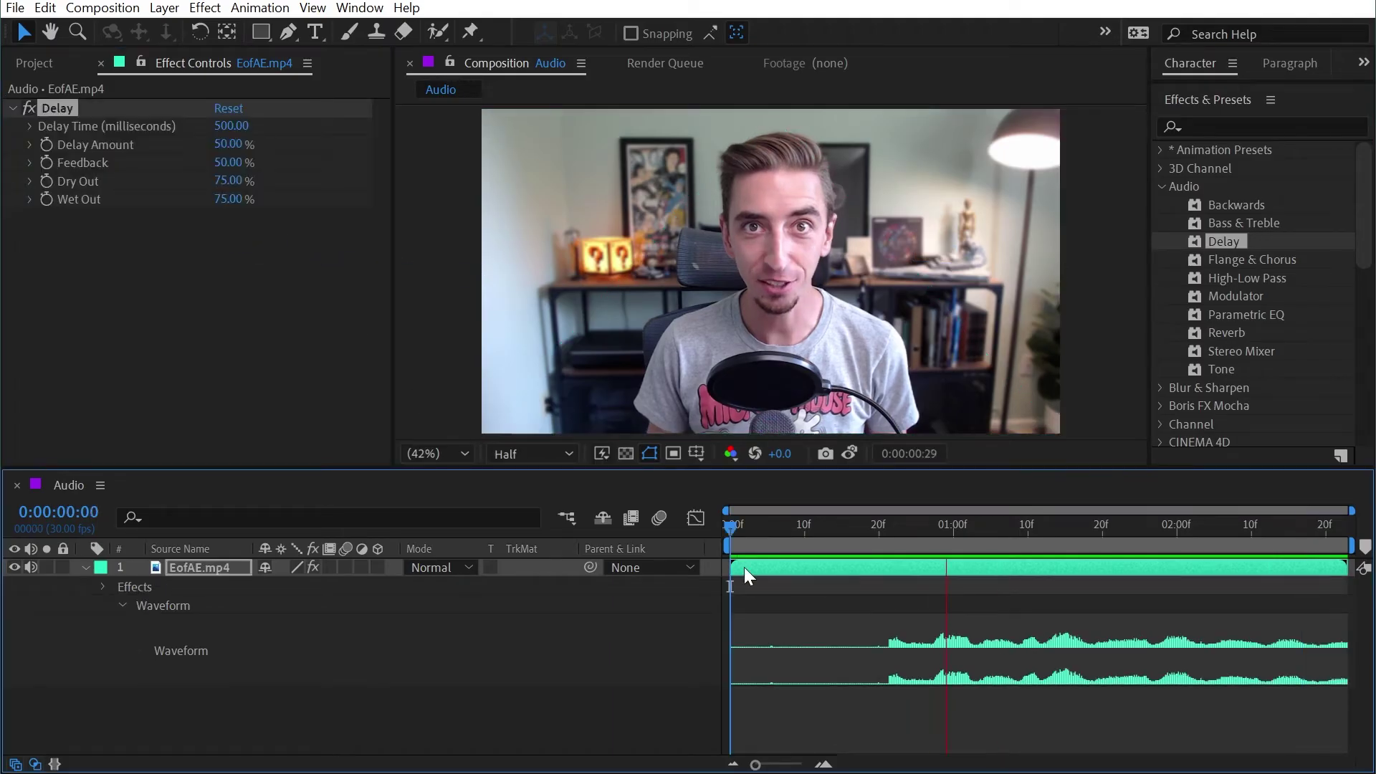
# Step: Set the Delay Time to 100 milliseconds, and preview the audio from 0:00:00:17
pyautogui.click(231, 126)
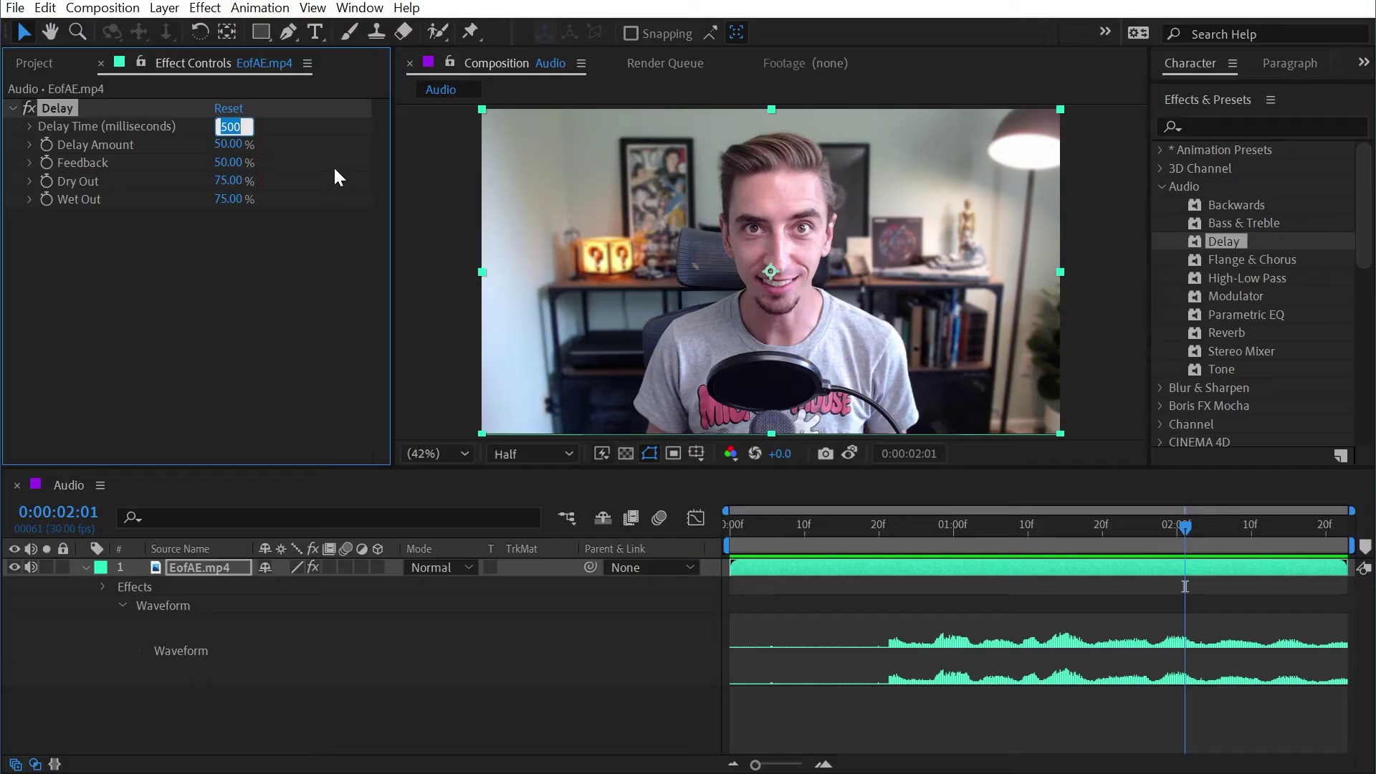
pyautogui.write('100')
pyautogui.press('Return')
pyautogui.click(858, 527)
pyautogui.press('space')
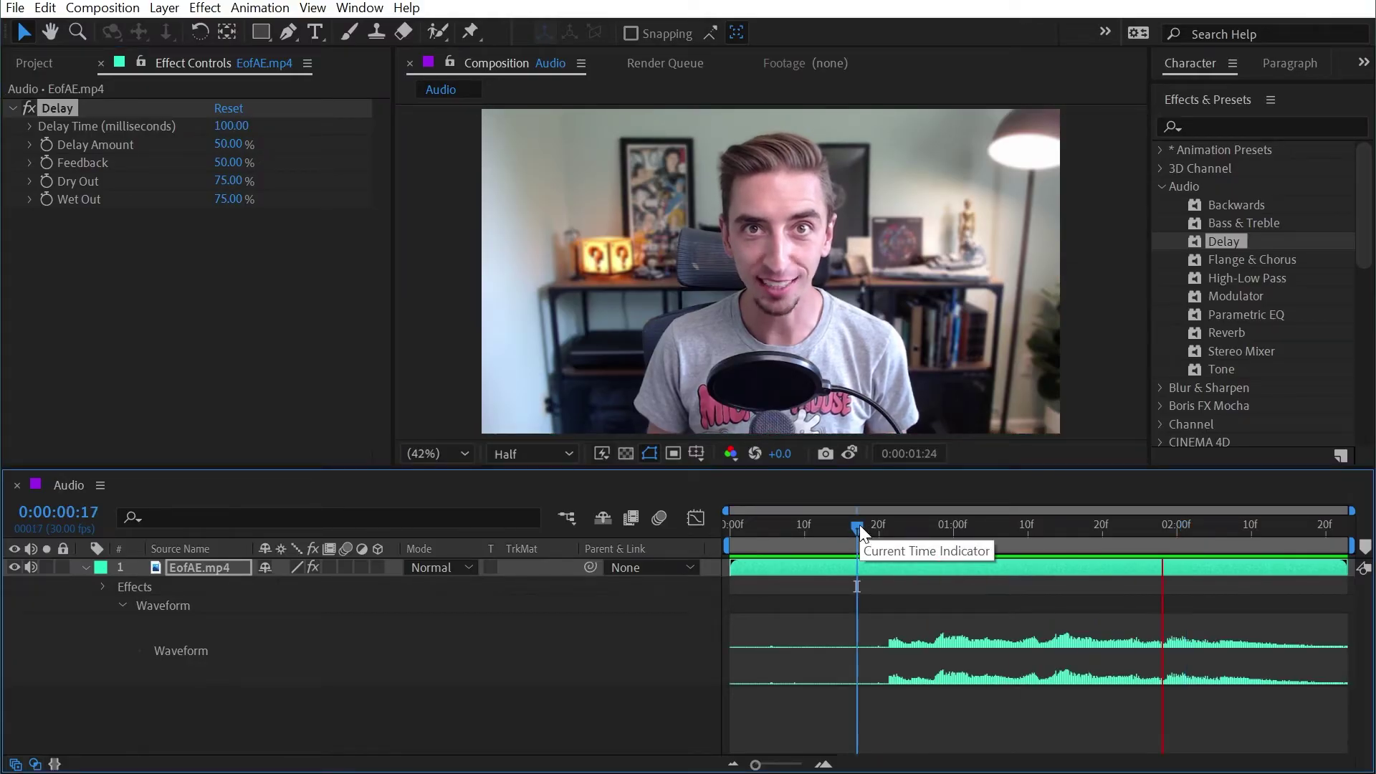
pyautogui.press('space')
# Step: Set the Delay Amount to 7%, and preview the audio from just before the speech begins
pyautogui.moveTo(228, 144); pyautogui.dragTo(165, 142)
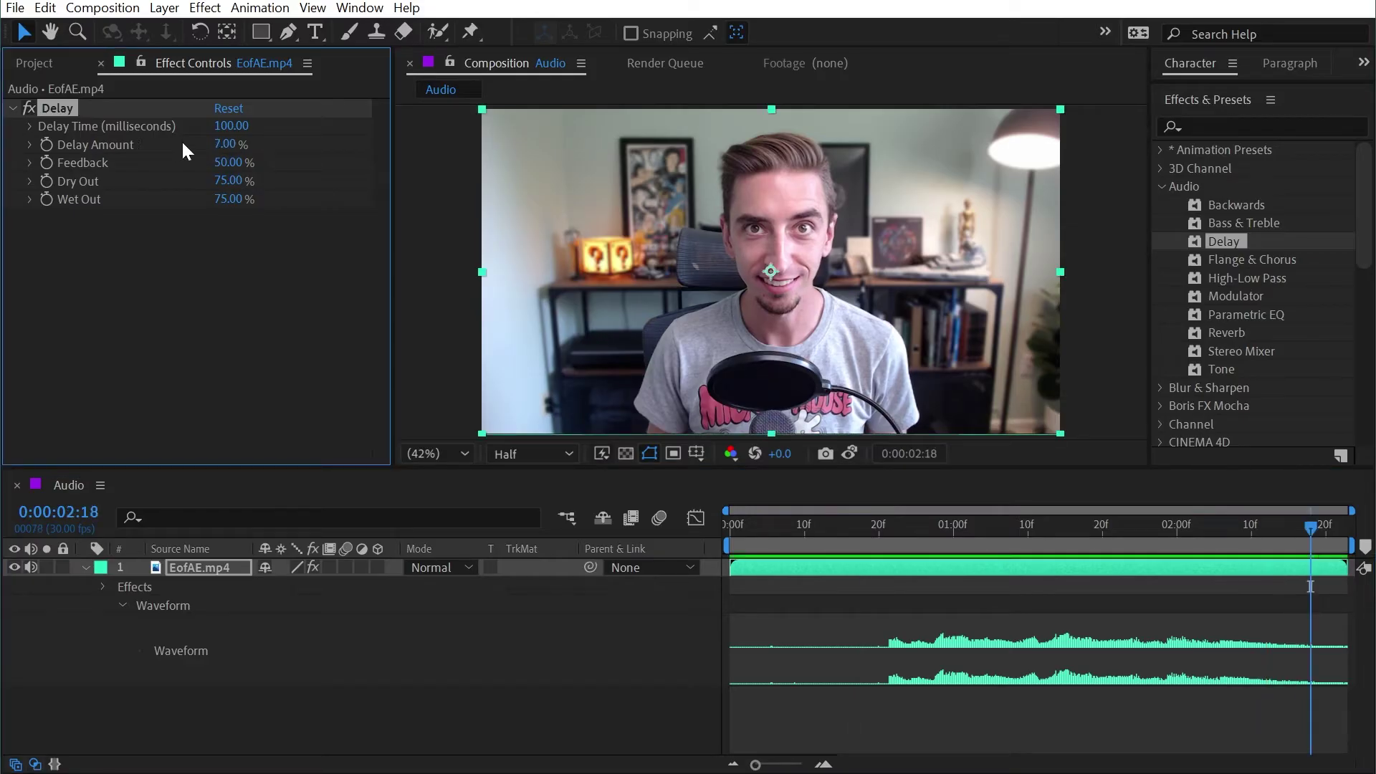
pyautogui.click(907, 536)
pyautogui.press('space')
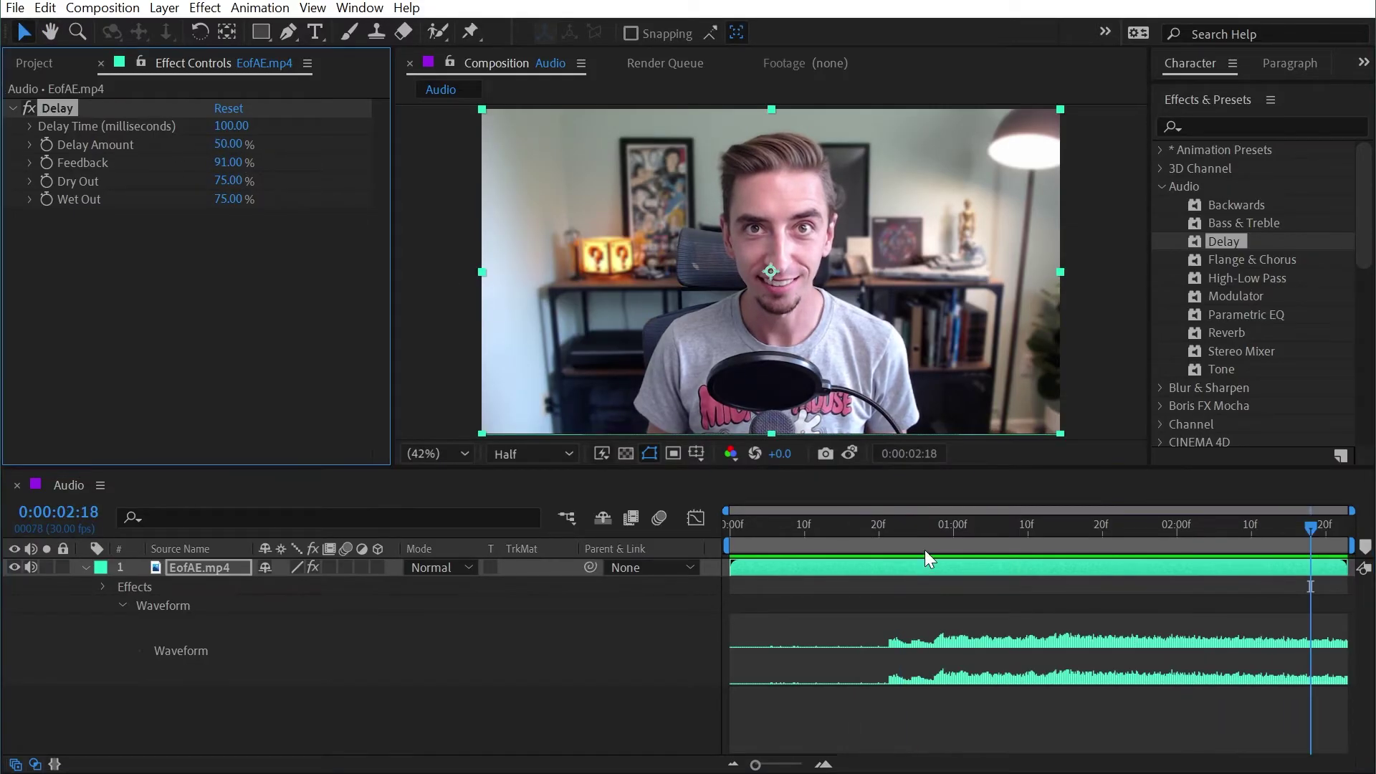
pyautogui.click(878, 536)
pyautogui.press('space')
# Step: Set the Delay effect's Delay Amount to 50%, Dry Out to 5%, and Wet Out to 24%, and preview the audio from 0:00:00:13
pyautogui.moveTo(228, 182); pyautogui.dragTo(176, 200)
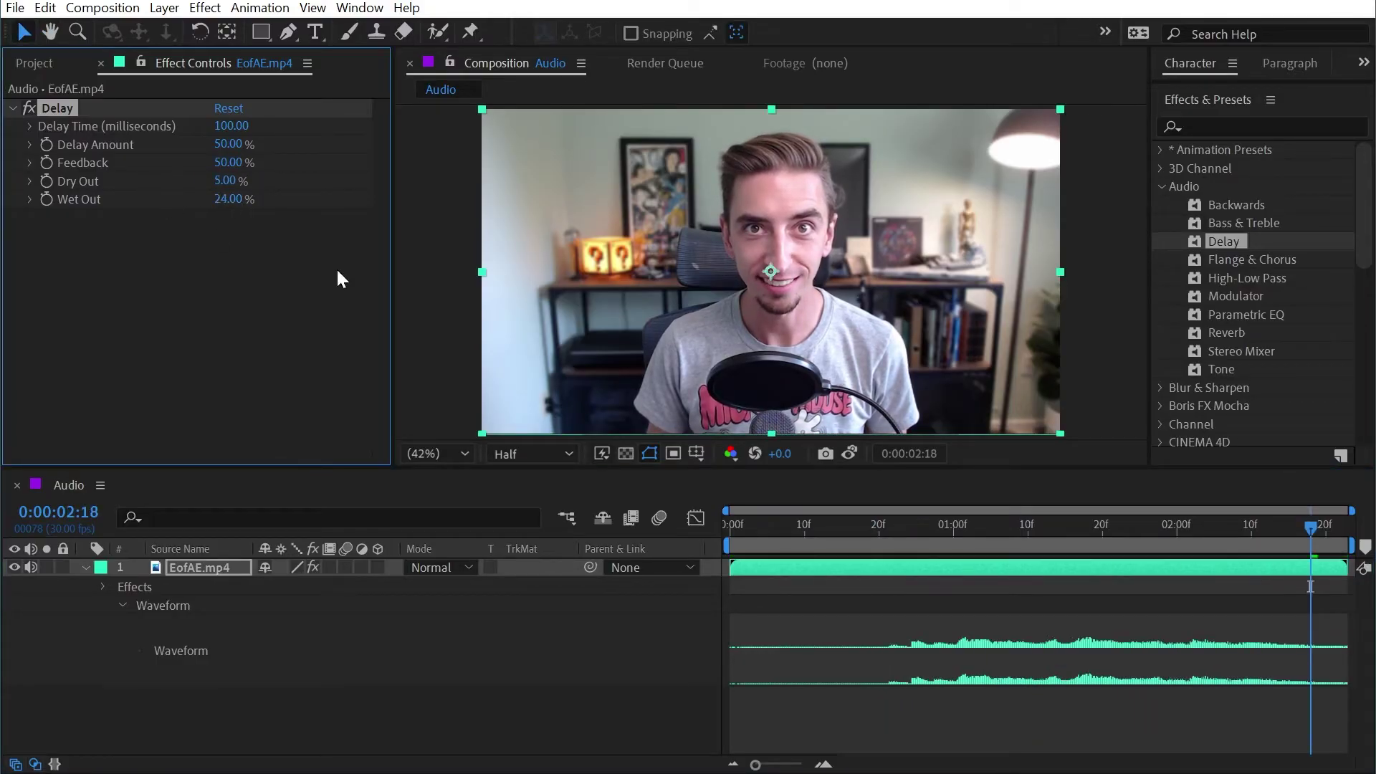
pyautogui.click(827, 529)
pyautogui.press('space')
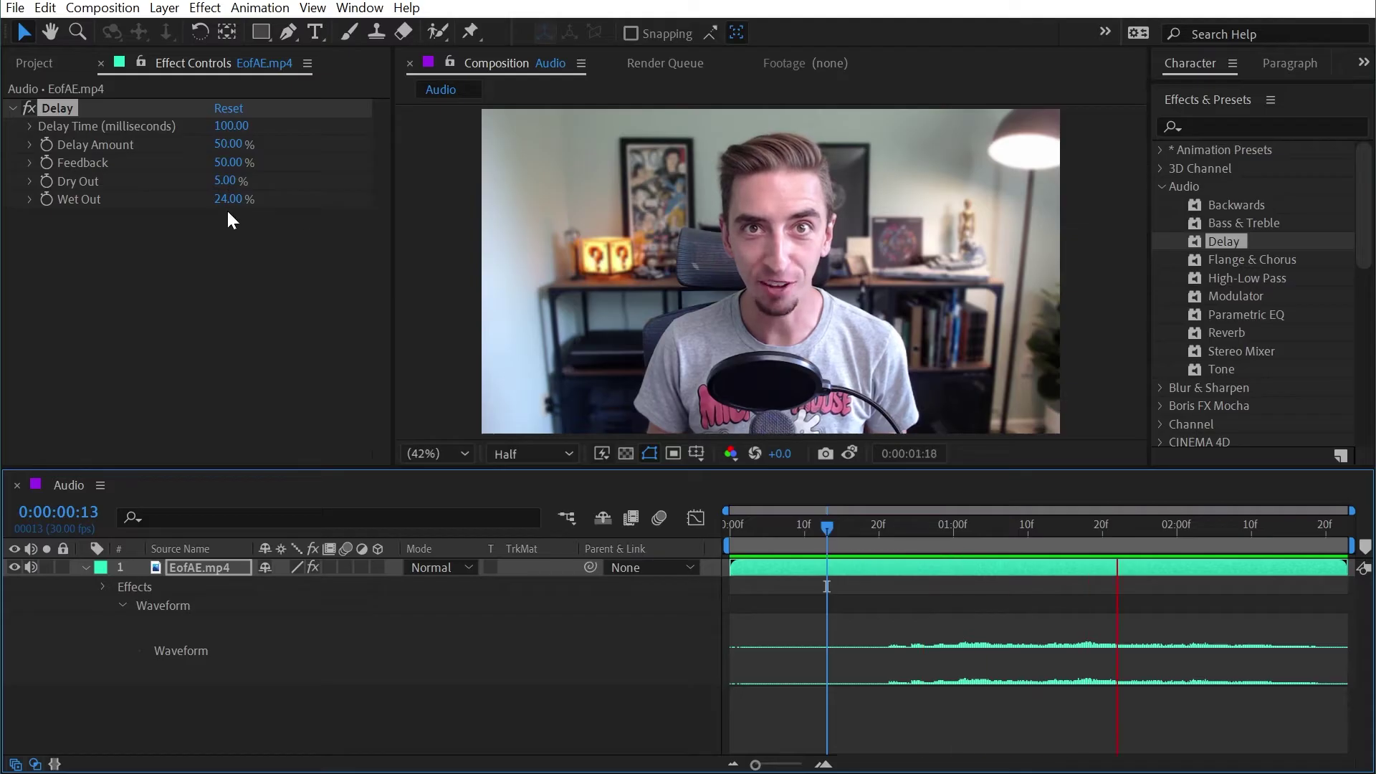
pyautogui.press('space')
# Step: Raise the Delay effect's Dry Out to 59%, and preview the audio from 0:00:00:12
pyautogui.moveTo(218, 179); pyautogui.dragTo(271, 180)
pyautogui.moveTo(866, 536); pyautogui.dragTo(817, 538)
pyautogui.press('space')
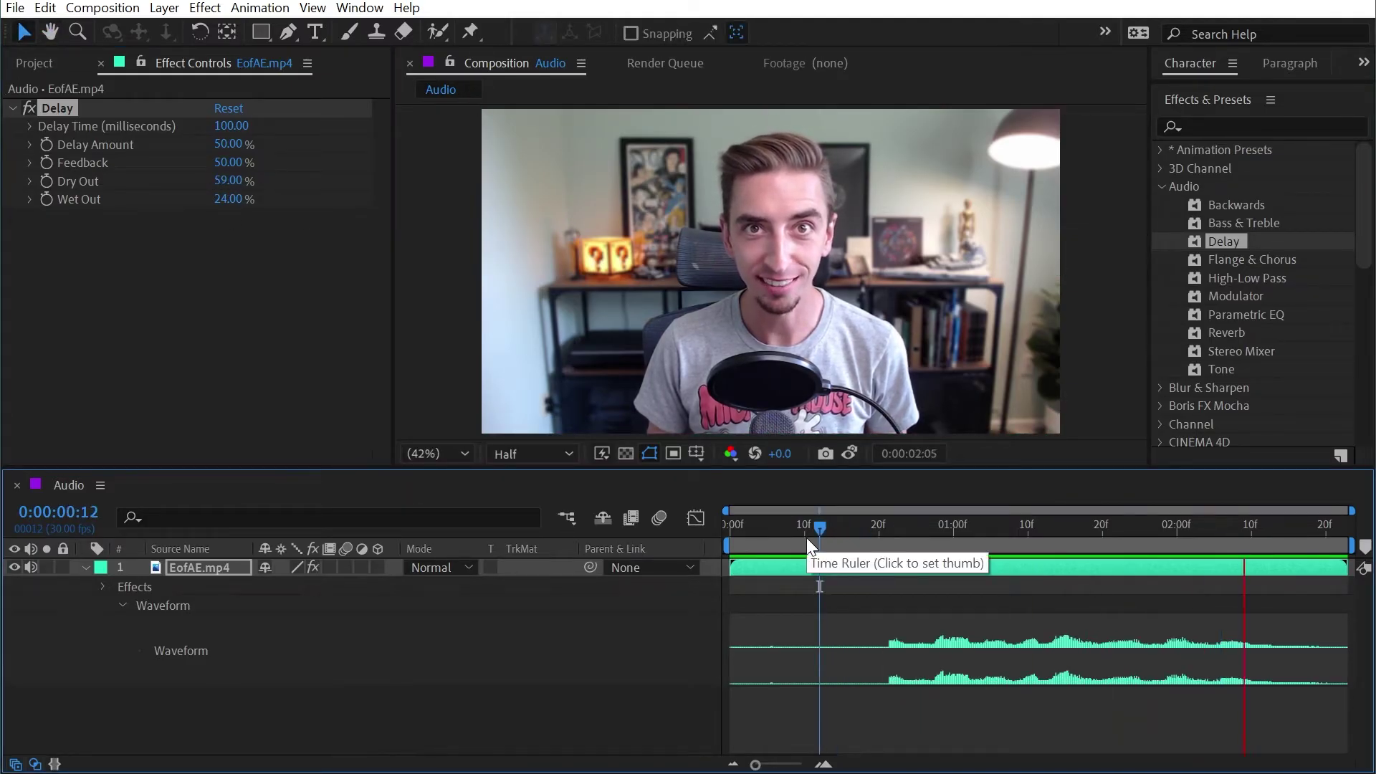
pyautogui.press('space')
# Step: Replace the Delay effect with Flange & Chorus on the layer, and preview the audio from the start
pyautogui.press('Delete')
pyautogui.moveTo(1251, 259); pyautogui.dragTo(325, 225)
pyautogui.press('Home')
pyautogui.press('space')
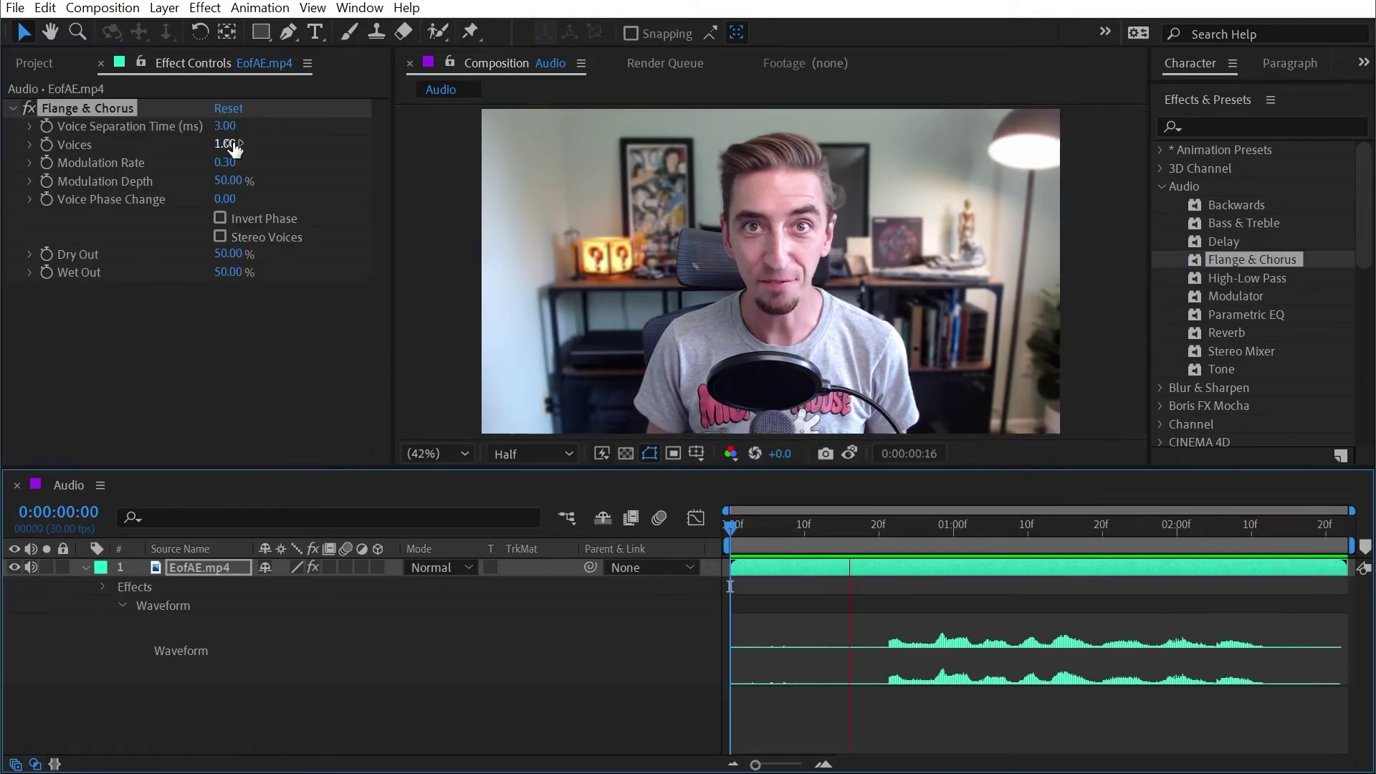
# Step: Set the Voice Separation Time to 44 ms, and preview the audio from 0:00:00:12
pyautogui.click(225, 126)
pyautogui.write('32')
pyautogui.press('Return')
pyautogui.moveTo(258, 126); pyautogui.dragTo(267, 125)
pyautogui.moveTo(847, 526); pyautogui.dragTo(819, 529)
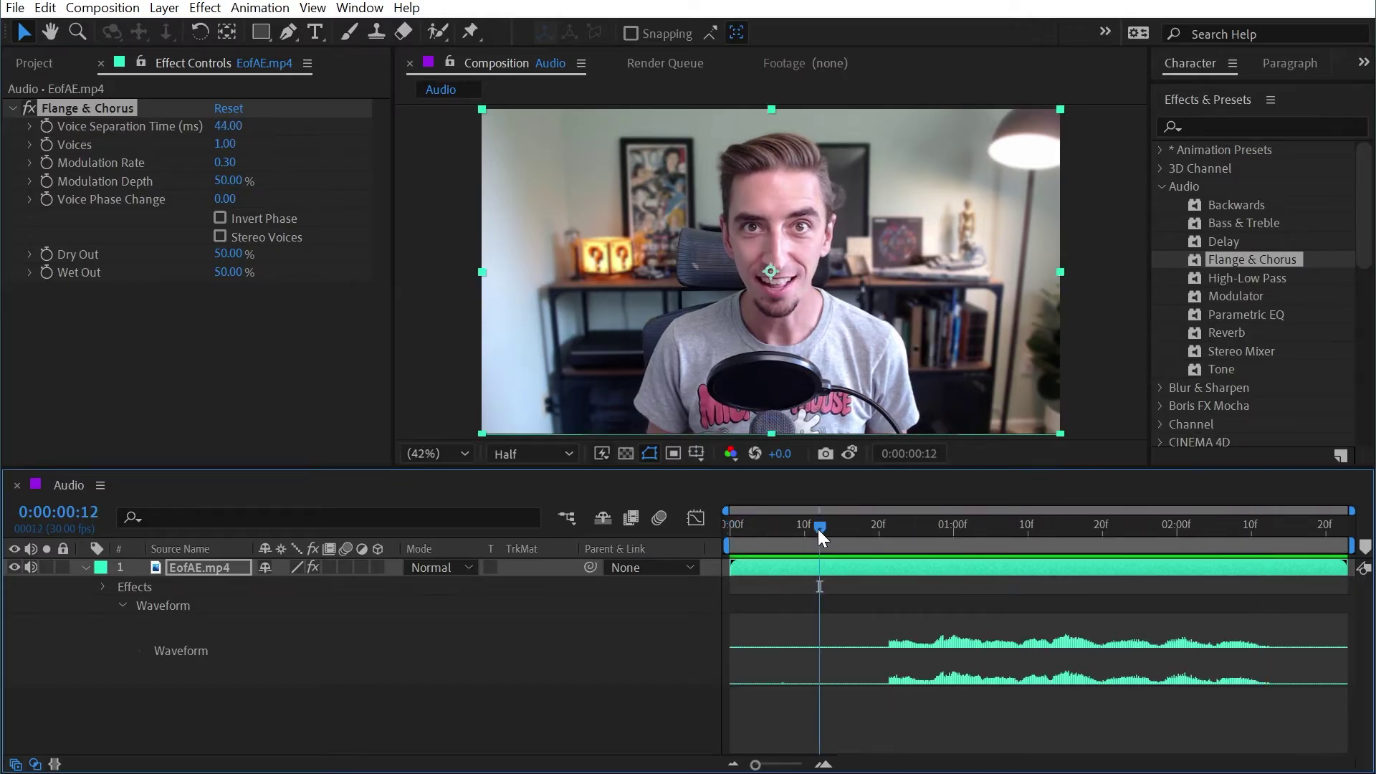
pyautogui.press('space')
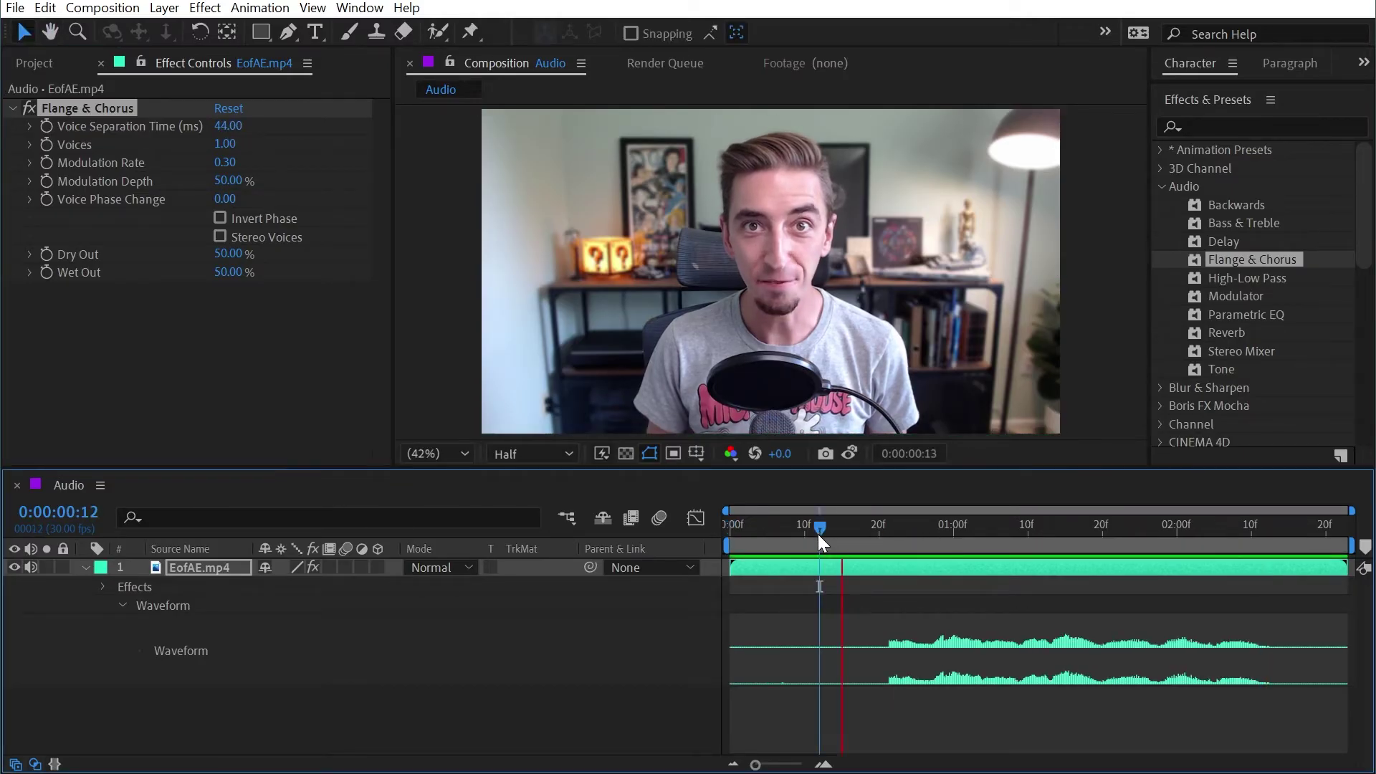
# Step: Set the number of Voices to 3 in the Flange & Chorus effect while previewing the audio
pyautogui.click(235, 145)
pyautogui.write('3')
pyautogui.press('Return')
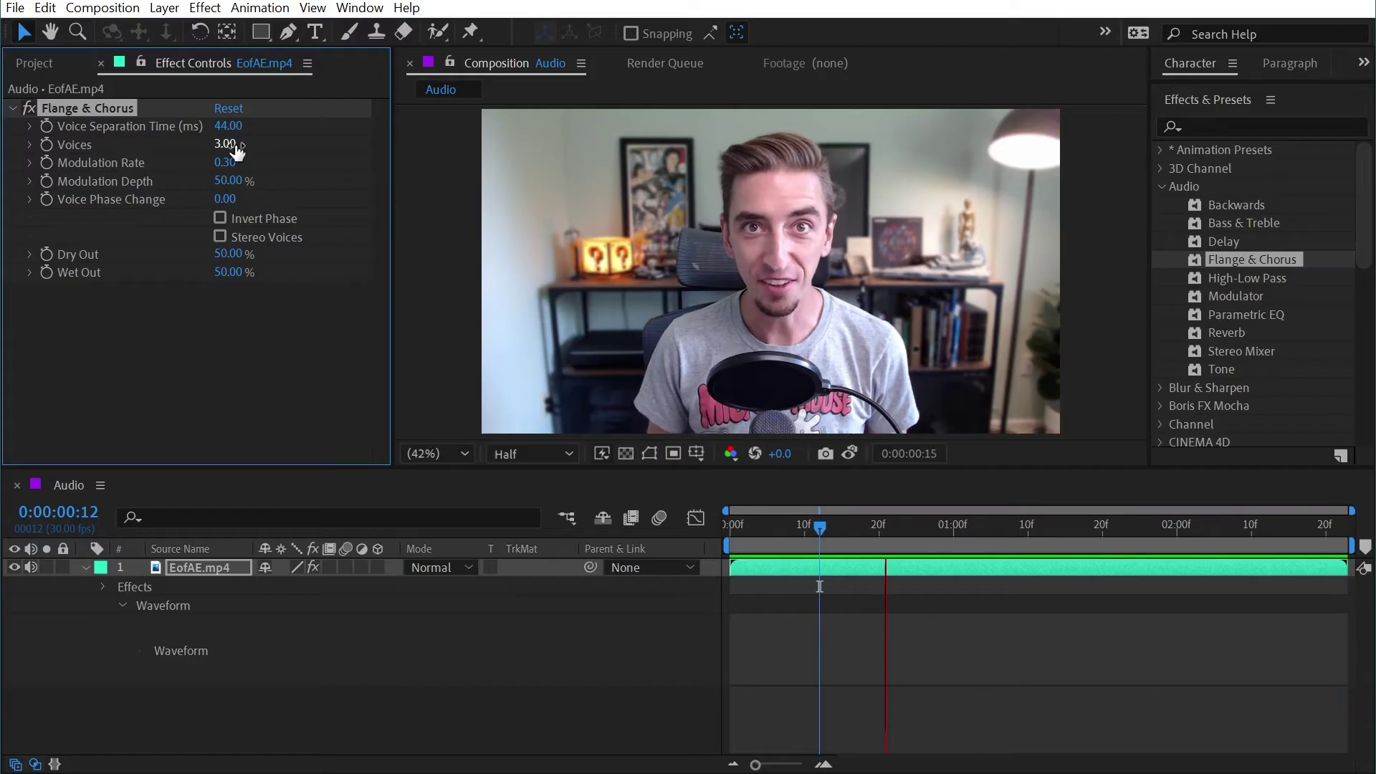
pyautogui.click(246, 159)
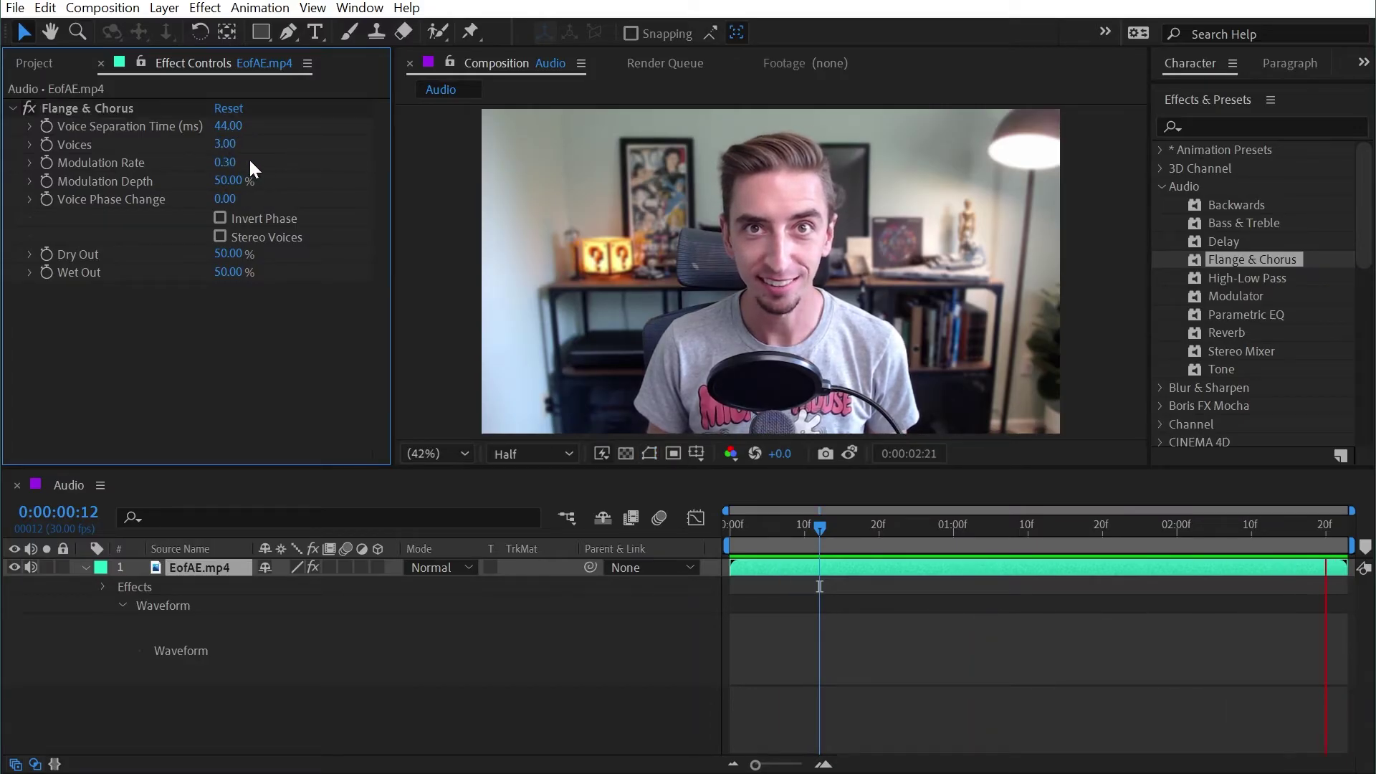
# Step: Set Modulation Rate to 1.20, Modulation Depth to 20%, Voice Phase Change to 52, Dry Out to 9%, Wet Out to 85%; enable Invert Phase and Stereo Voices
pyautogui.moveTo(223, 160); pyautogui.dragTo(269, 158)
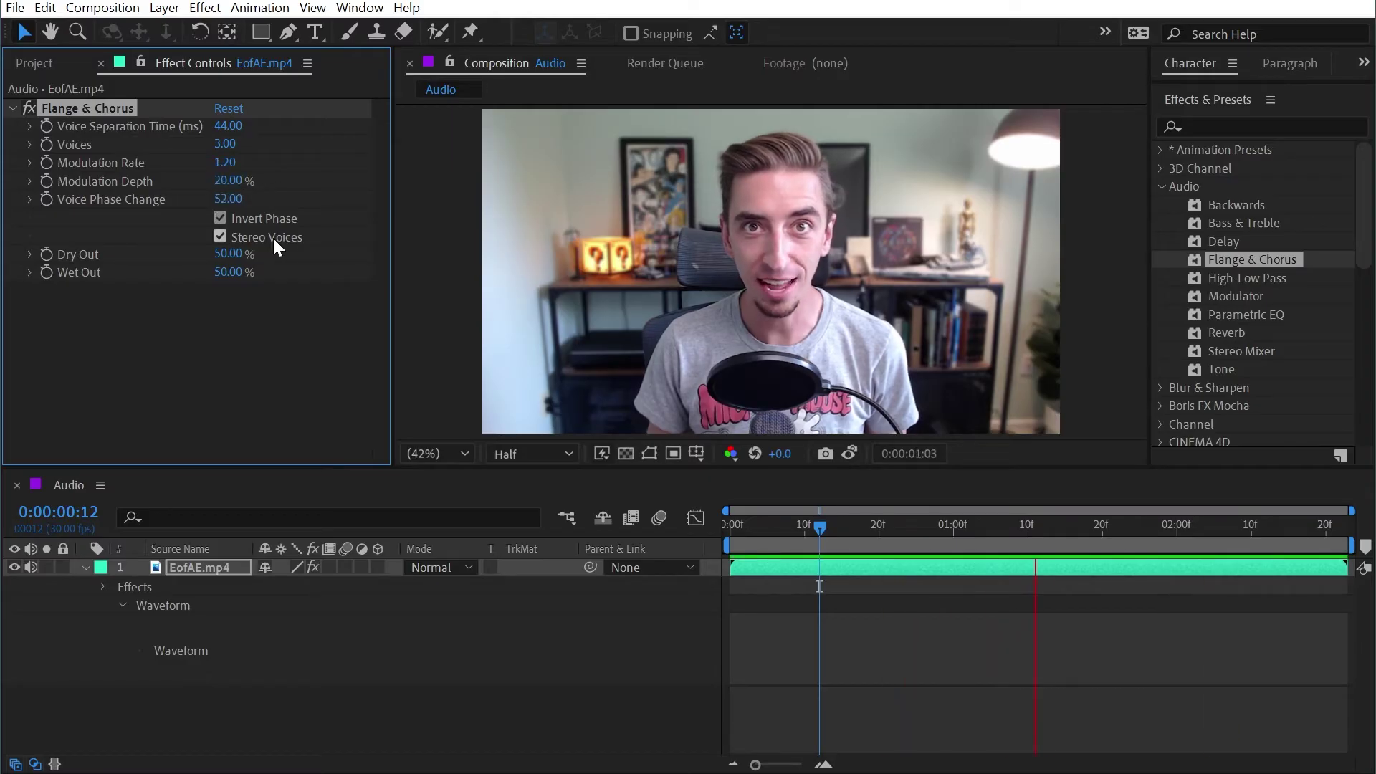
pyautogui.moveTo(229, 254); pyautogui.dragTo(162, 251)
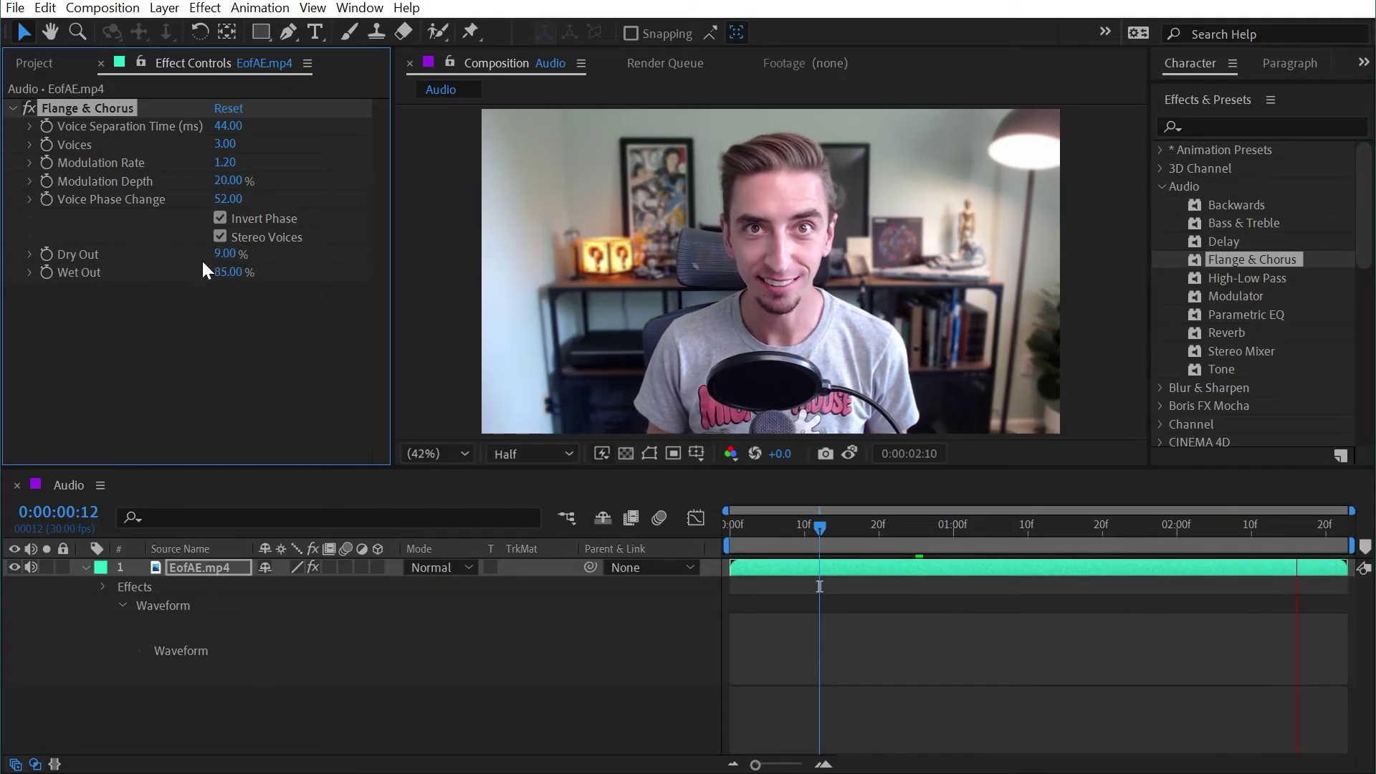
pyautogui.press('space')
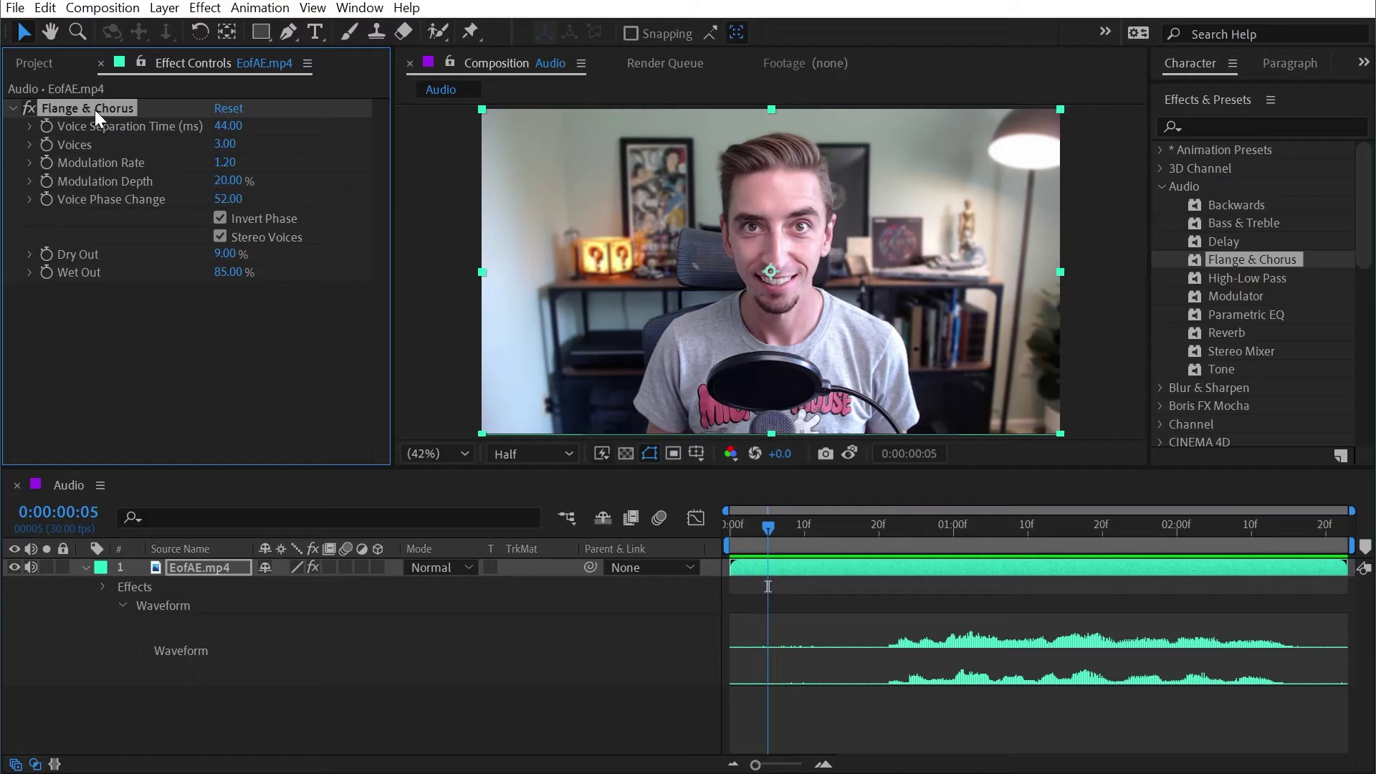
# Step: Replace the Flange & Chorus effect with High-Low Pass on the EofAE.mp4 layer, and check its filter options, keeping High Pass
pyautogui.press('Delete')
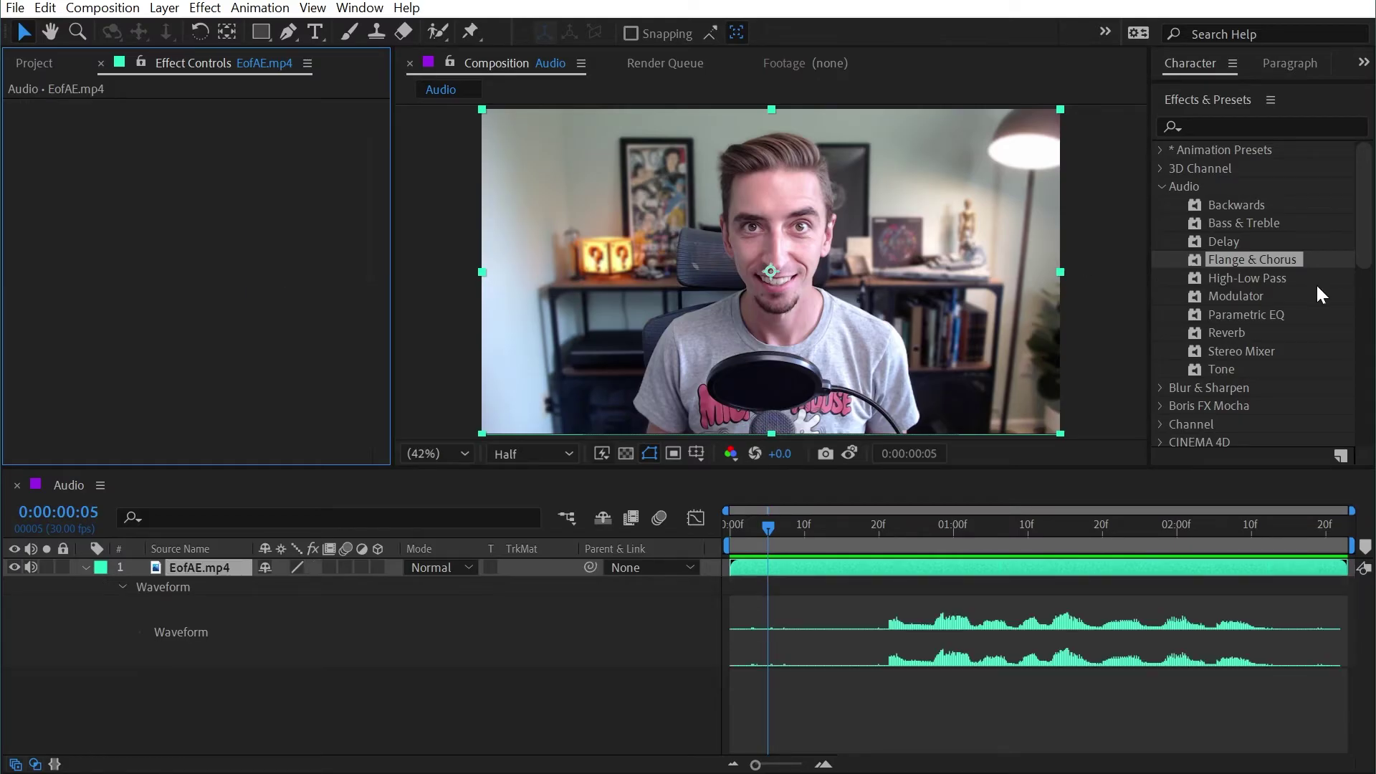
pyautogui.moveTo(1267, 278); pyautogui.dragTo(274, 201)
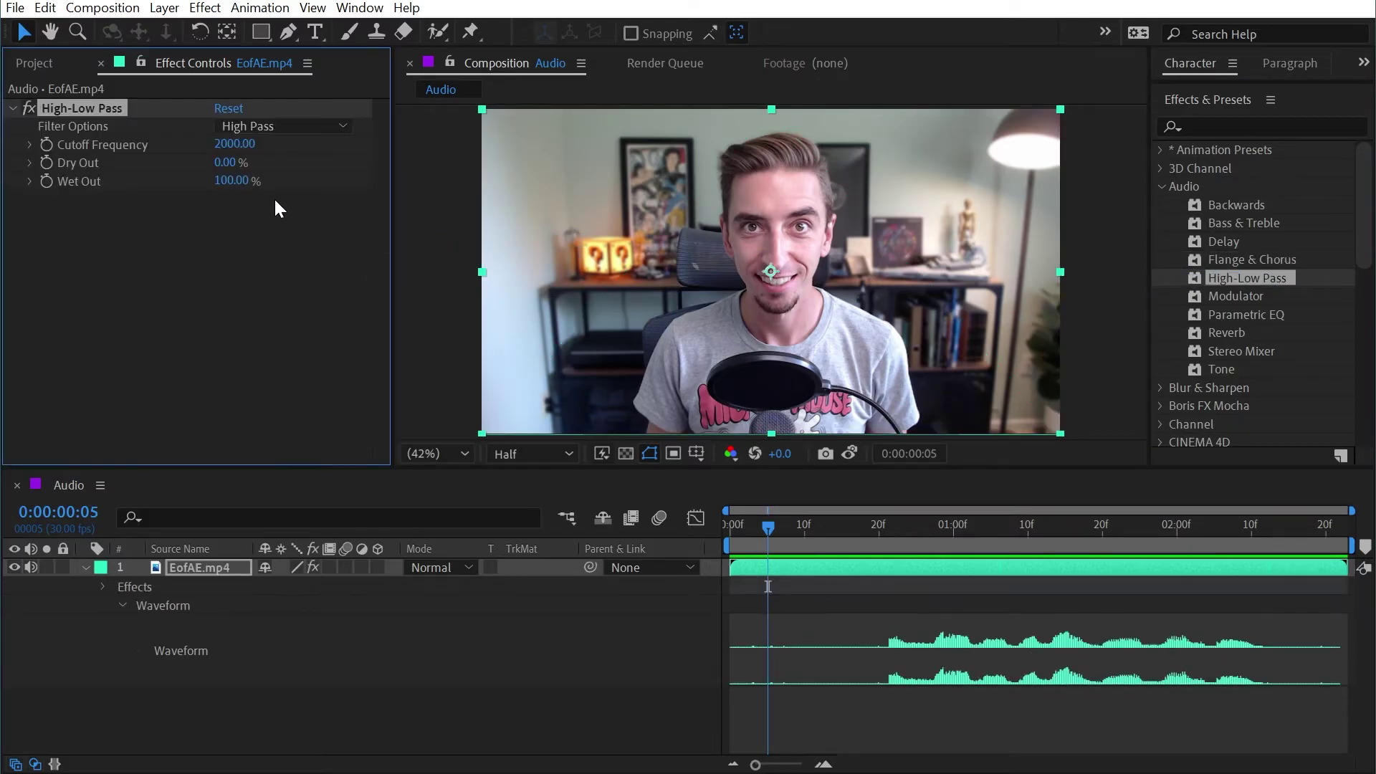
pyautogui.click(275, 130)
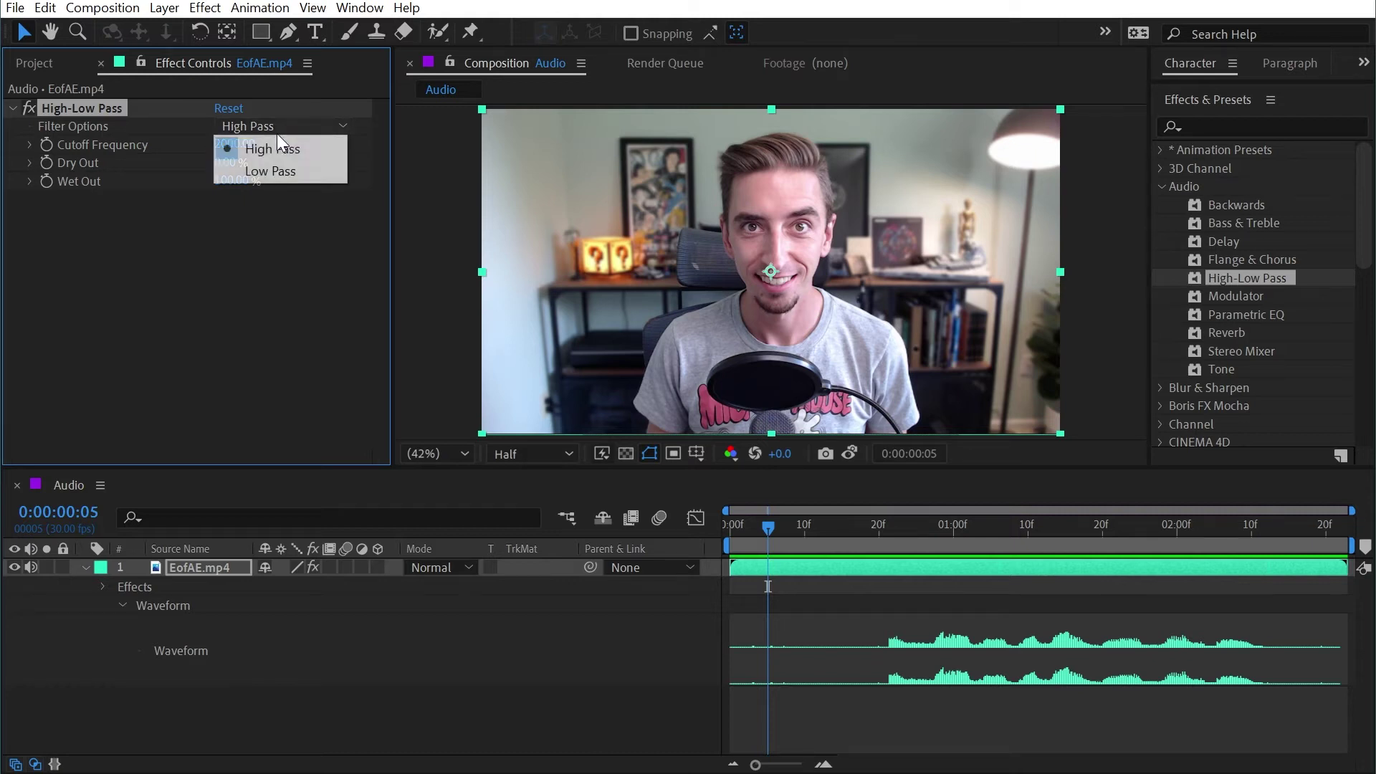
pyautogui.click(269, 288)
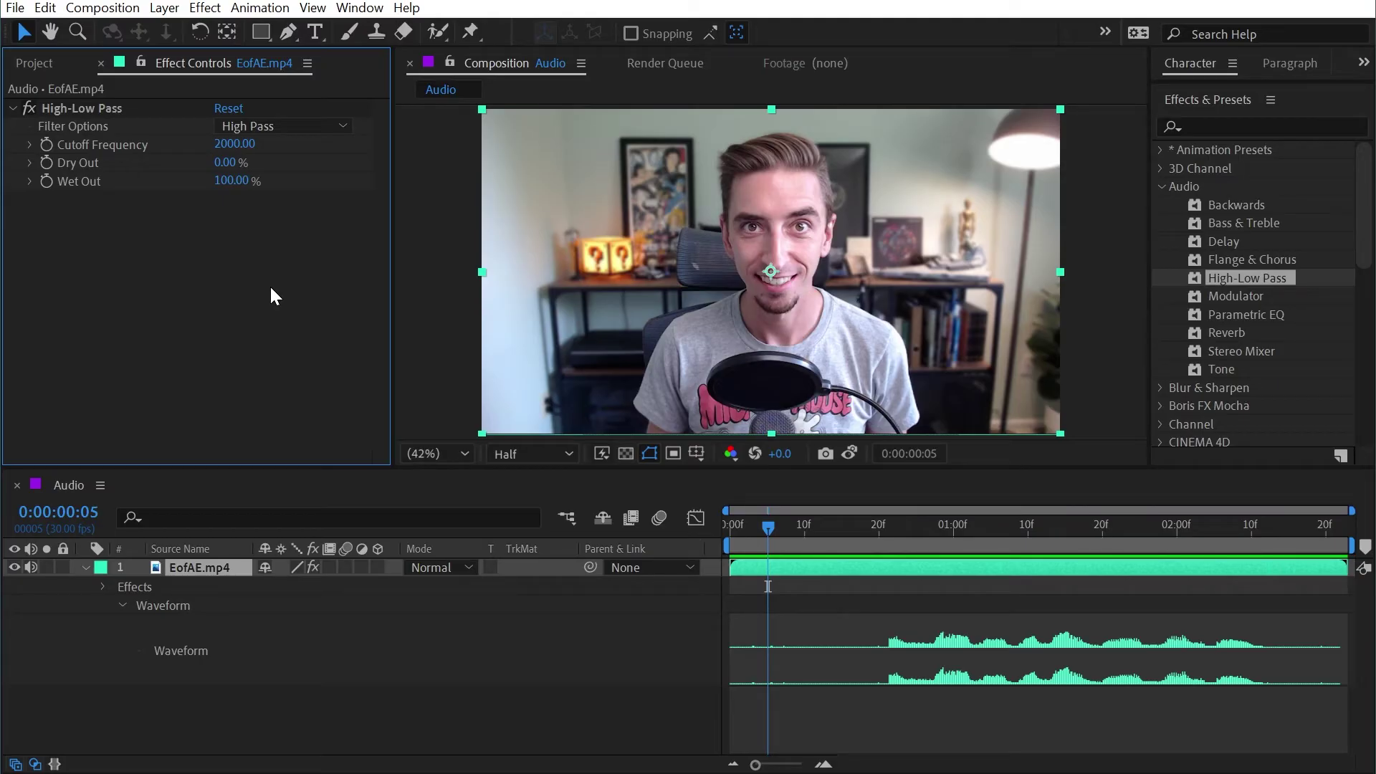
# Step: Preview the EofAE.mp4 audio with the High Pass filter applied
pyautogui.press('space')
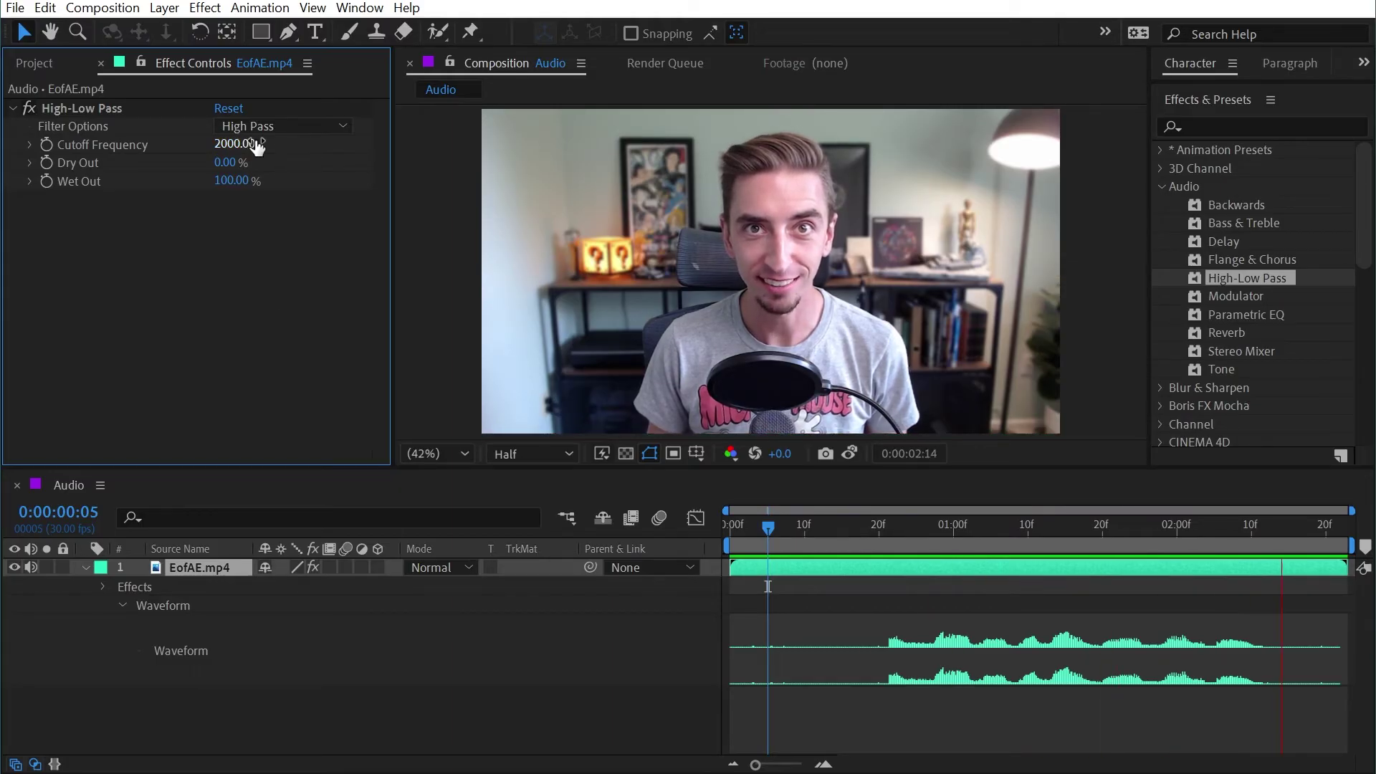
pyautogui.press('space')
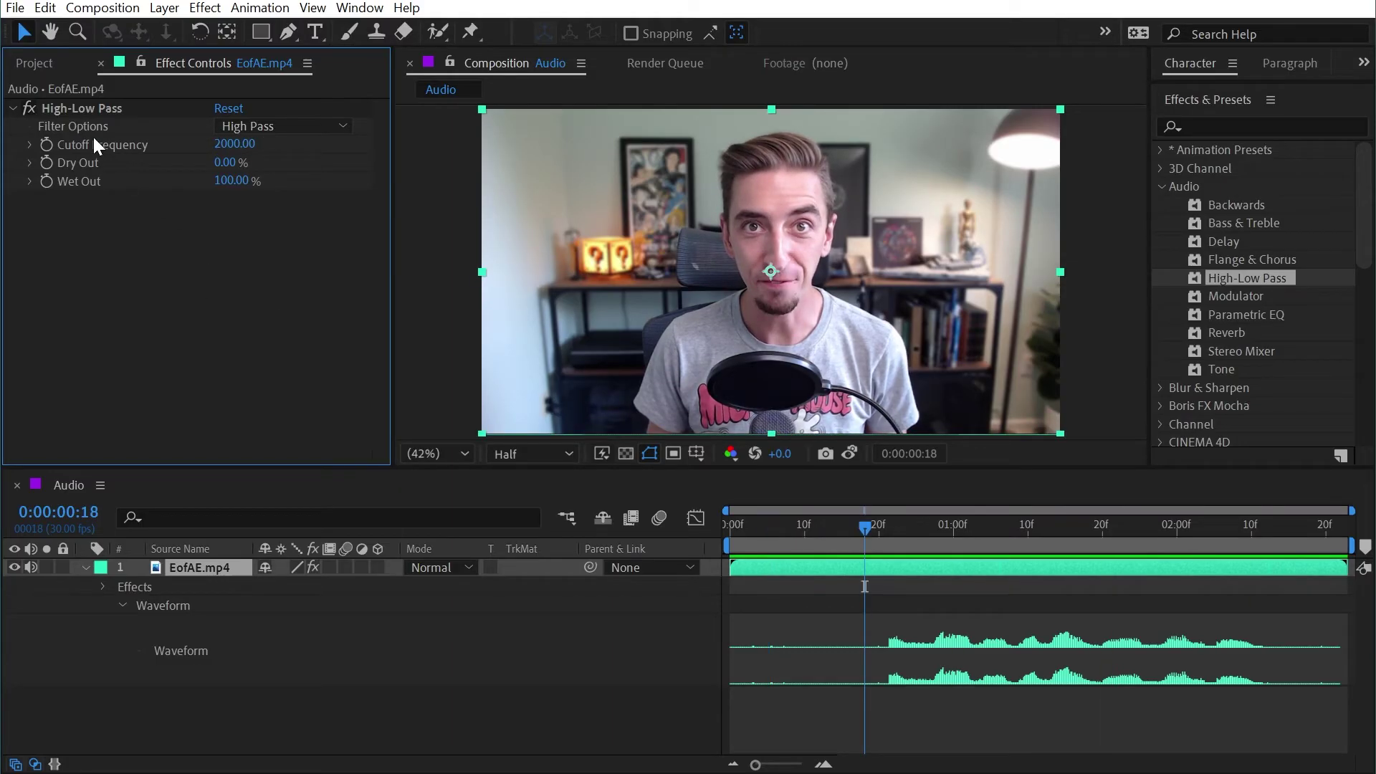
# Step: Replace the High-Low Pass effect with Modulator on the EofAE.mp4 layer, and preview the audio from 0:00:00:18
pyautogui.click(63, 109)
pyautogui.press('Delete')
pyautogui.moveTo(1187, 294); pyautogui.dragTo(209, 246)
pyautogui.press('space')
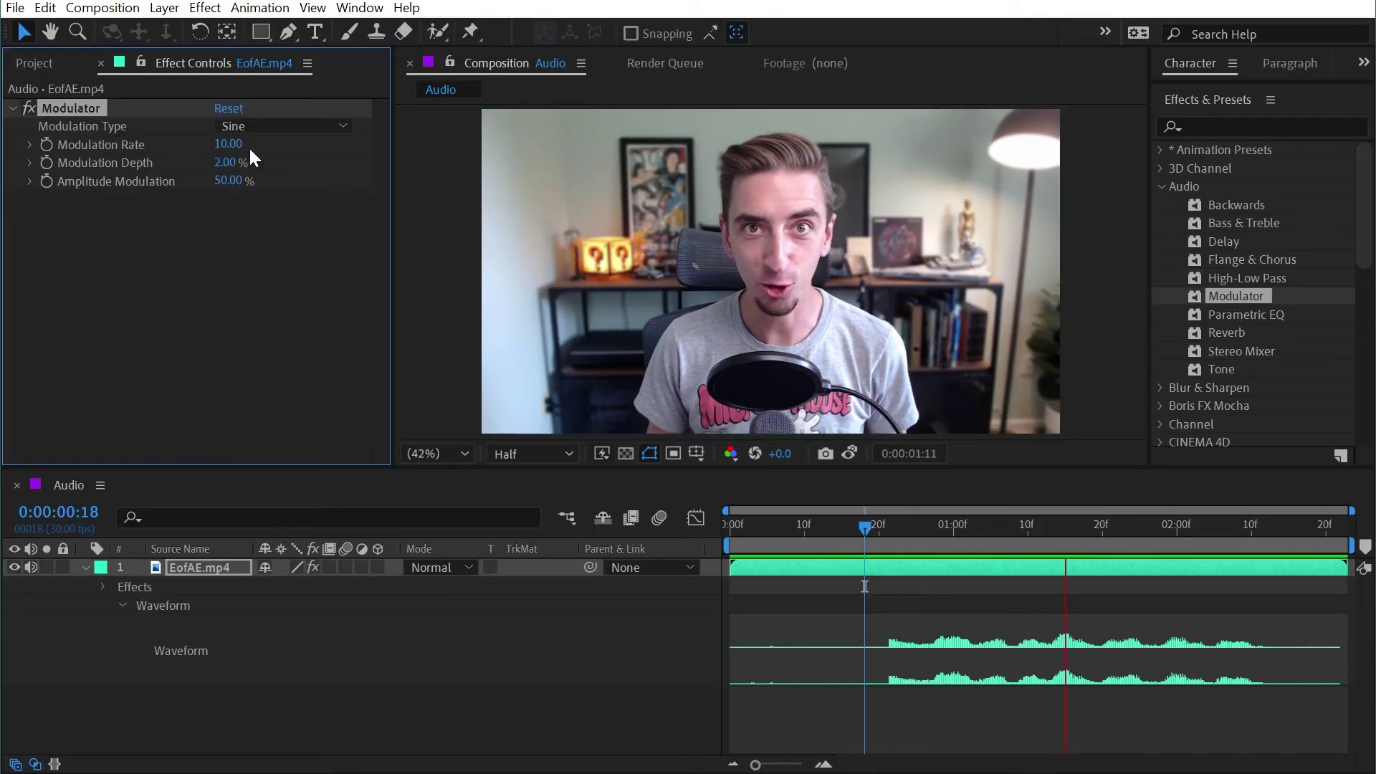
# Step: Set the Modulator's Modulation Depth to 22% and its Modulation Type to Triangle, previewing the audio from 0:00:00:16
pyautogui.press('space')
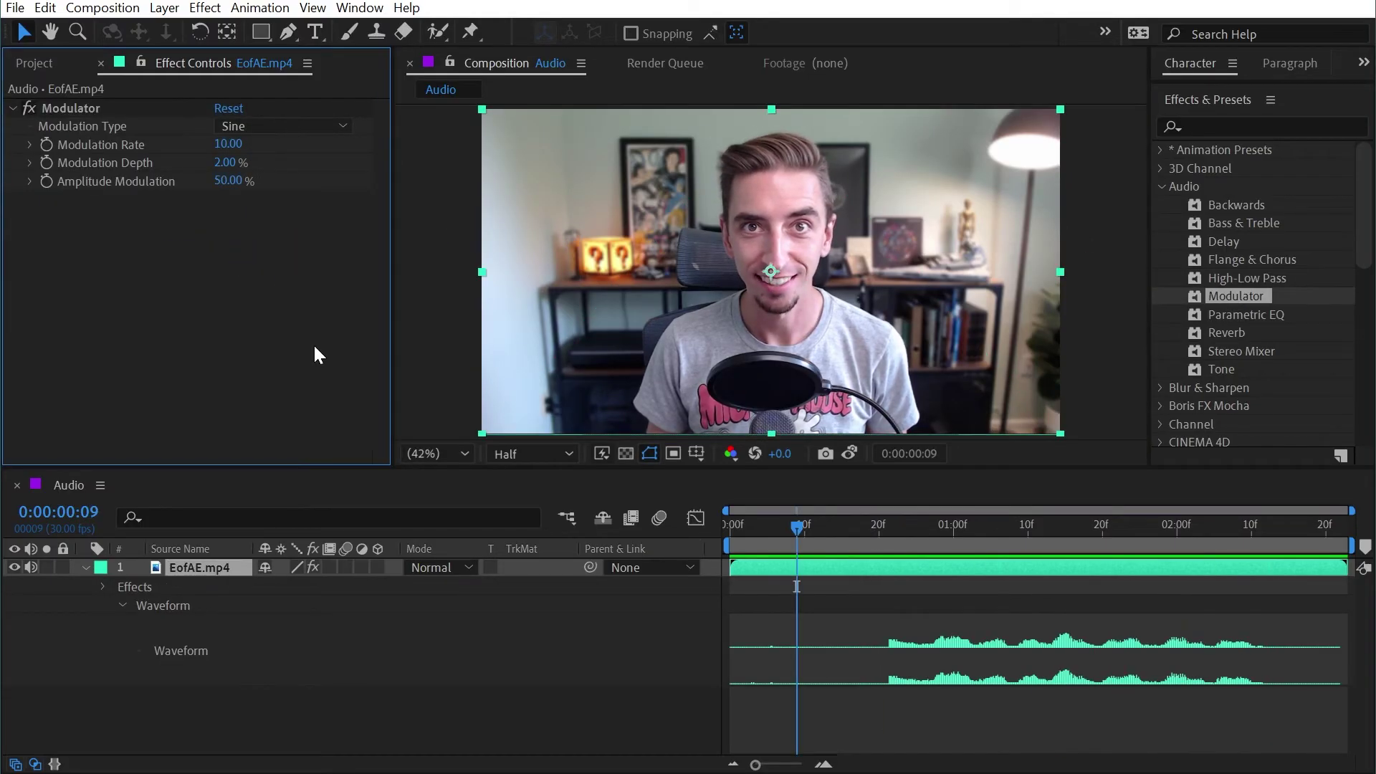
pyautogui.press('space')
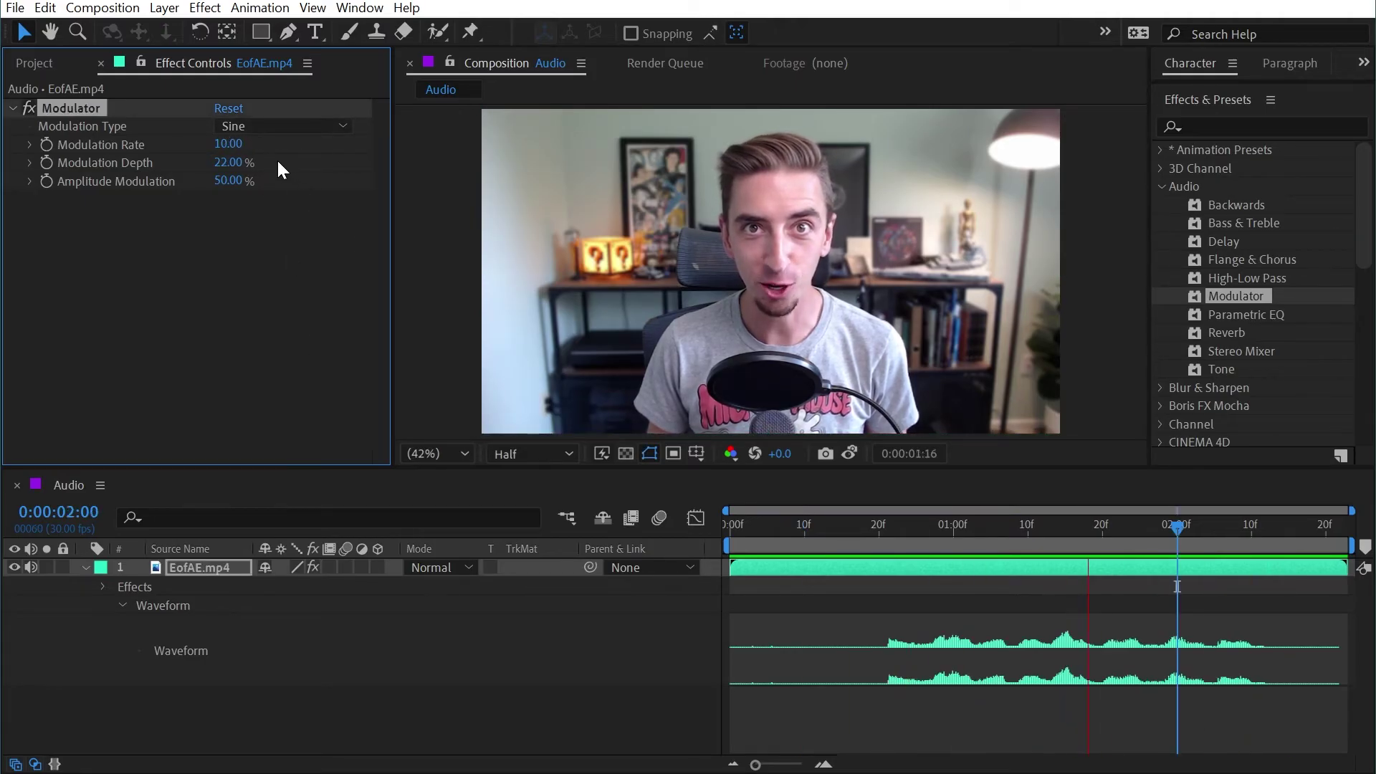
pyautogui.click(280, 126)
pyautogui.click(277, 169)
pyautogui.click(853, 527)
pyautogui.press('space')
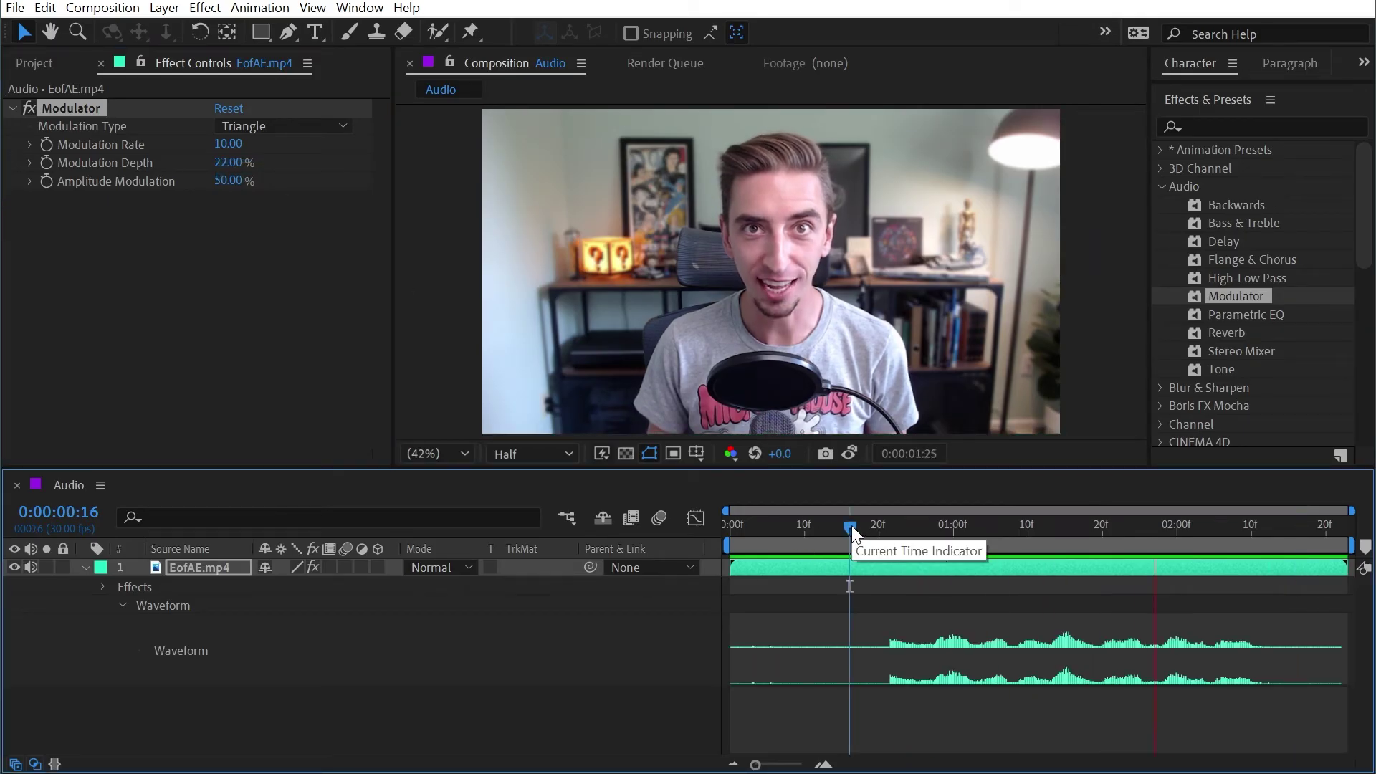
# Step: Replace the Modulator effect with Parametric EQ on the EofAE.mp4 layer, and review its band settings and frequency response graph
pyautogui.press('Delete')
pyautogui.moveTo(1274, 317); pyautogui.dragTo(360, 205)
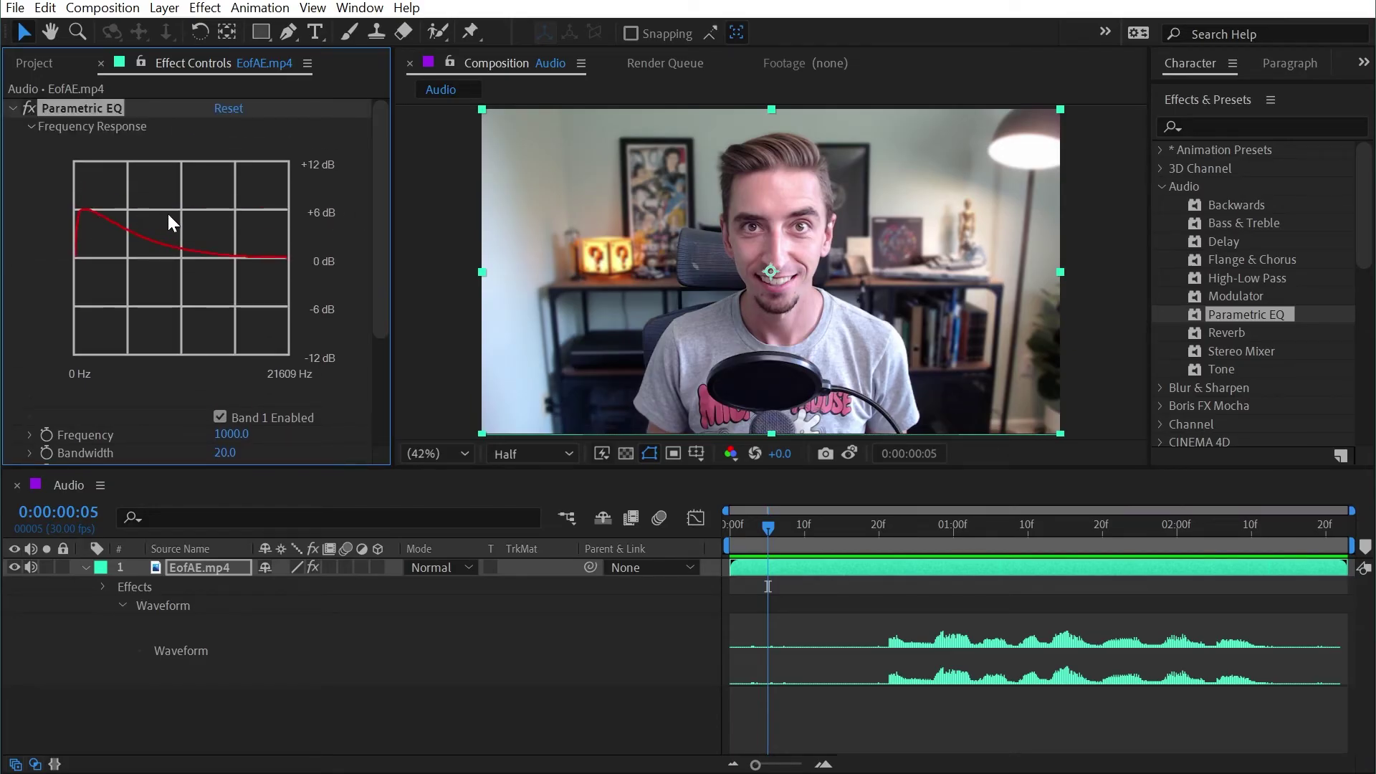
pyautogui.scroll(-3, 166, 214)
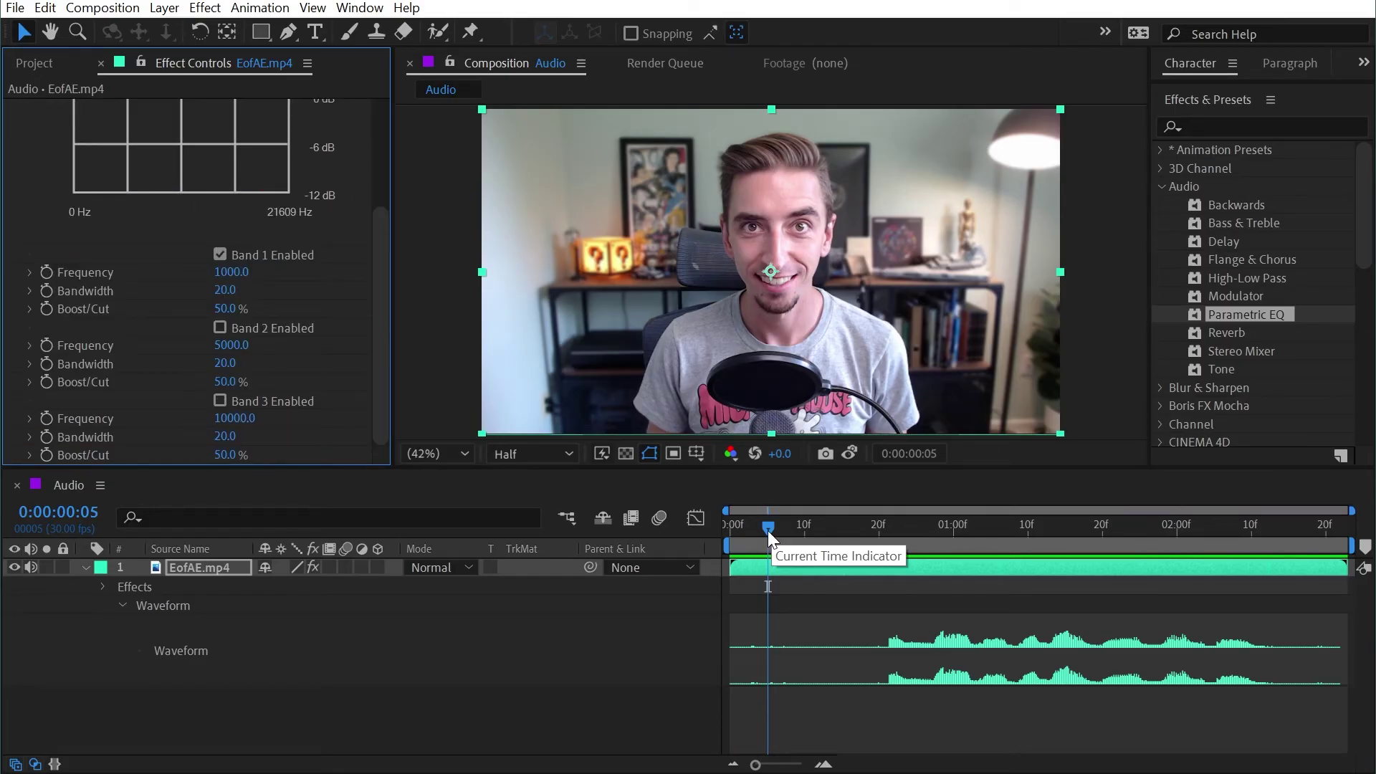
pyautogui.moveTo(768, 531); pyautogui.dragTo(851, 544)
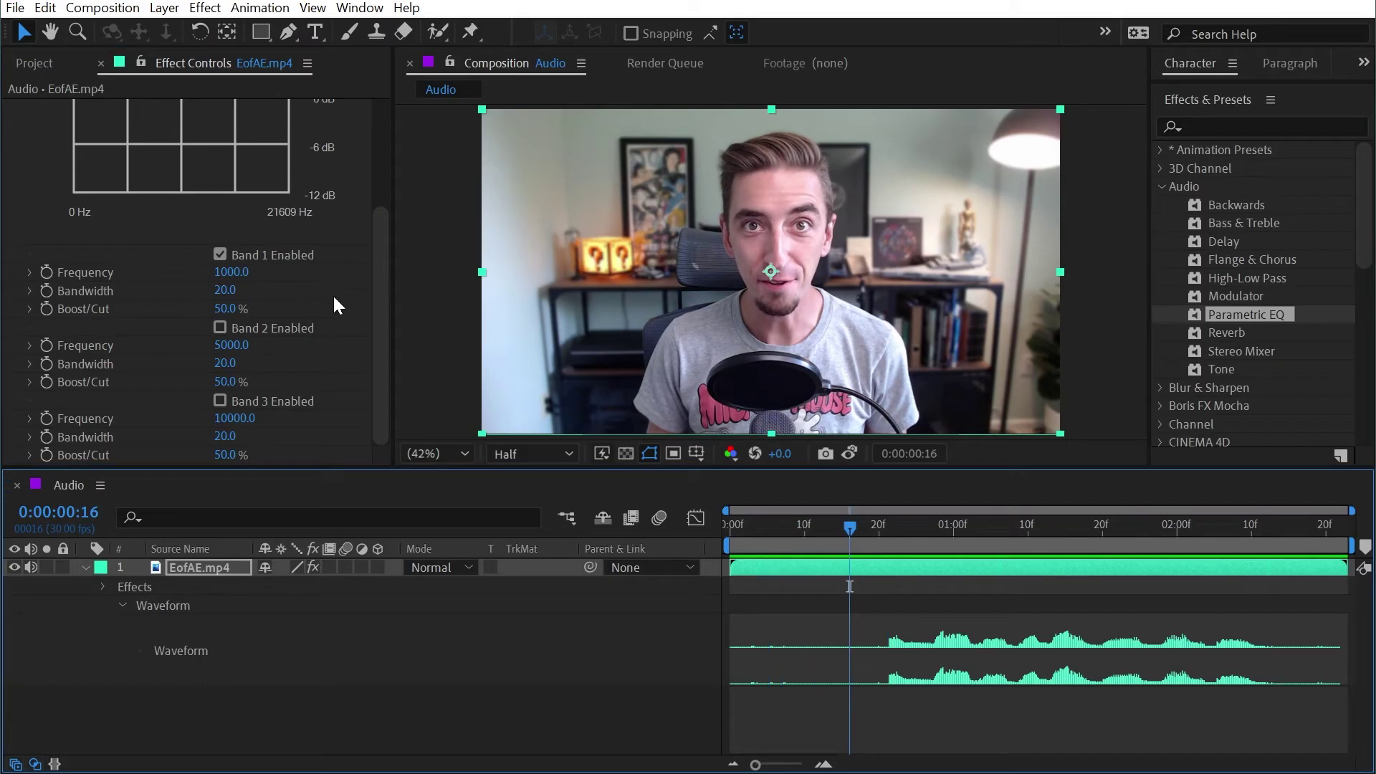
pyautogui.scroll(3, 351, 309)
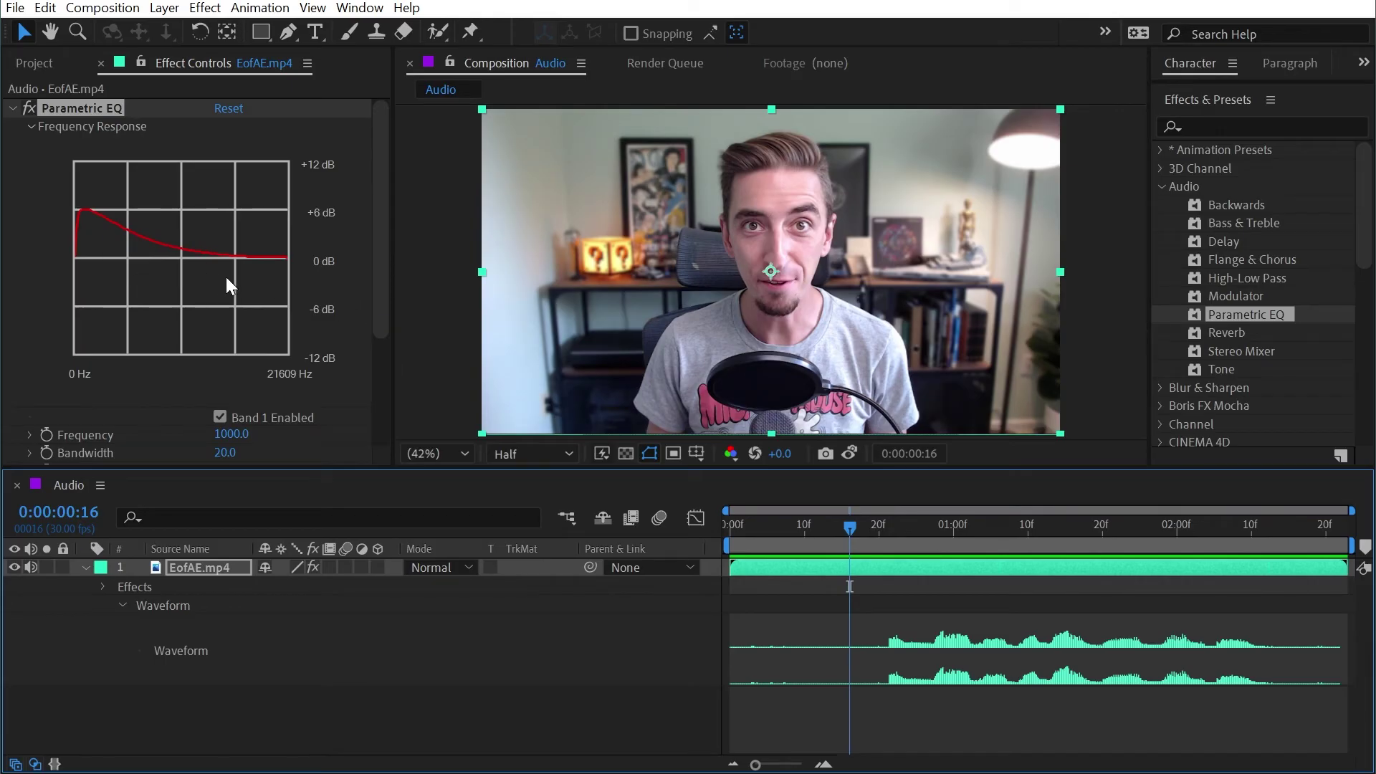
# Step: Replace the Parametric EQ effect with Reverb on the EofAE.mp4 layer, and preview the audio from 0:00:00:17
pyautogui.press('Delete')
pyautogui.moveTo(1227, 332); pyautogui.dragTo(308, 262)
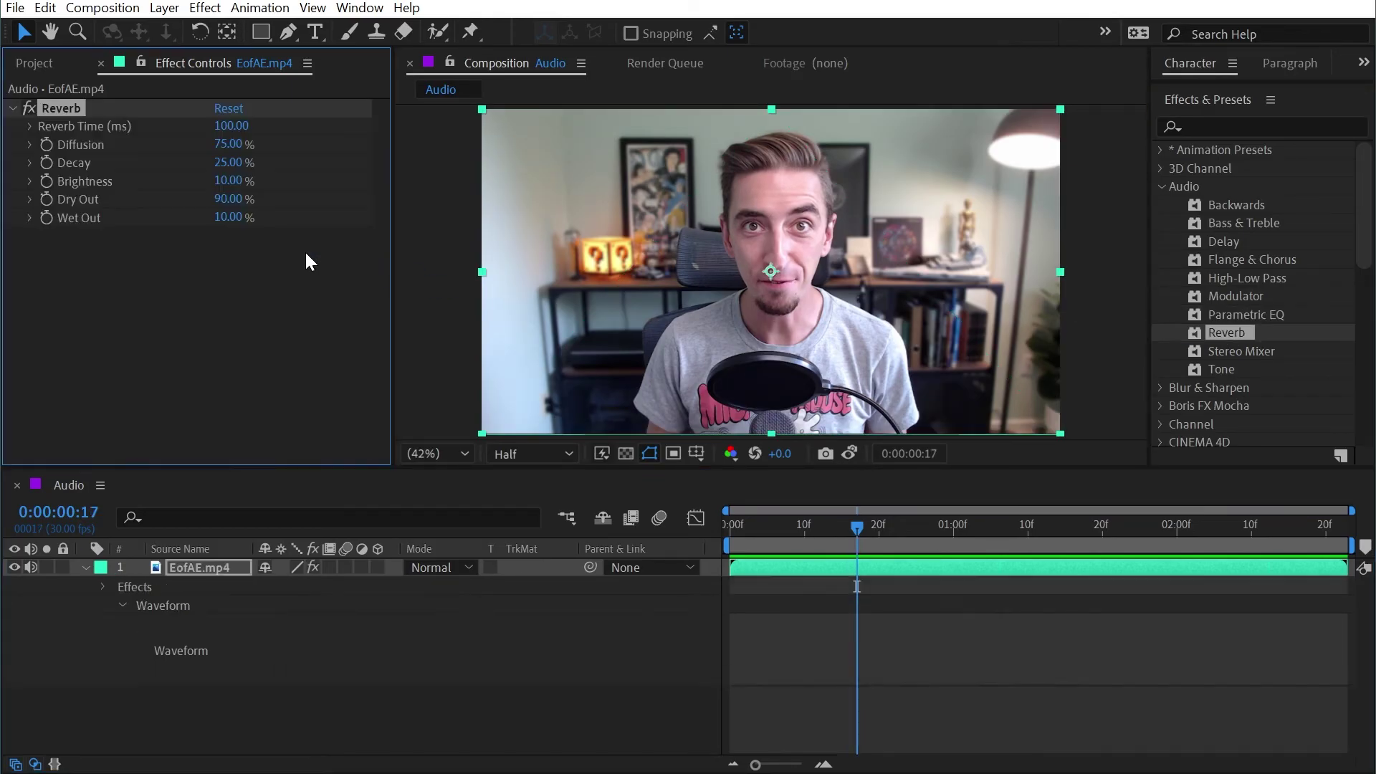
pyautogui.press('space')
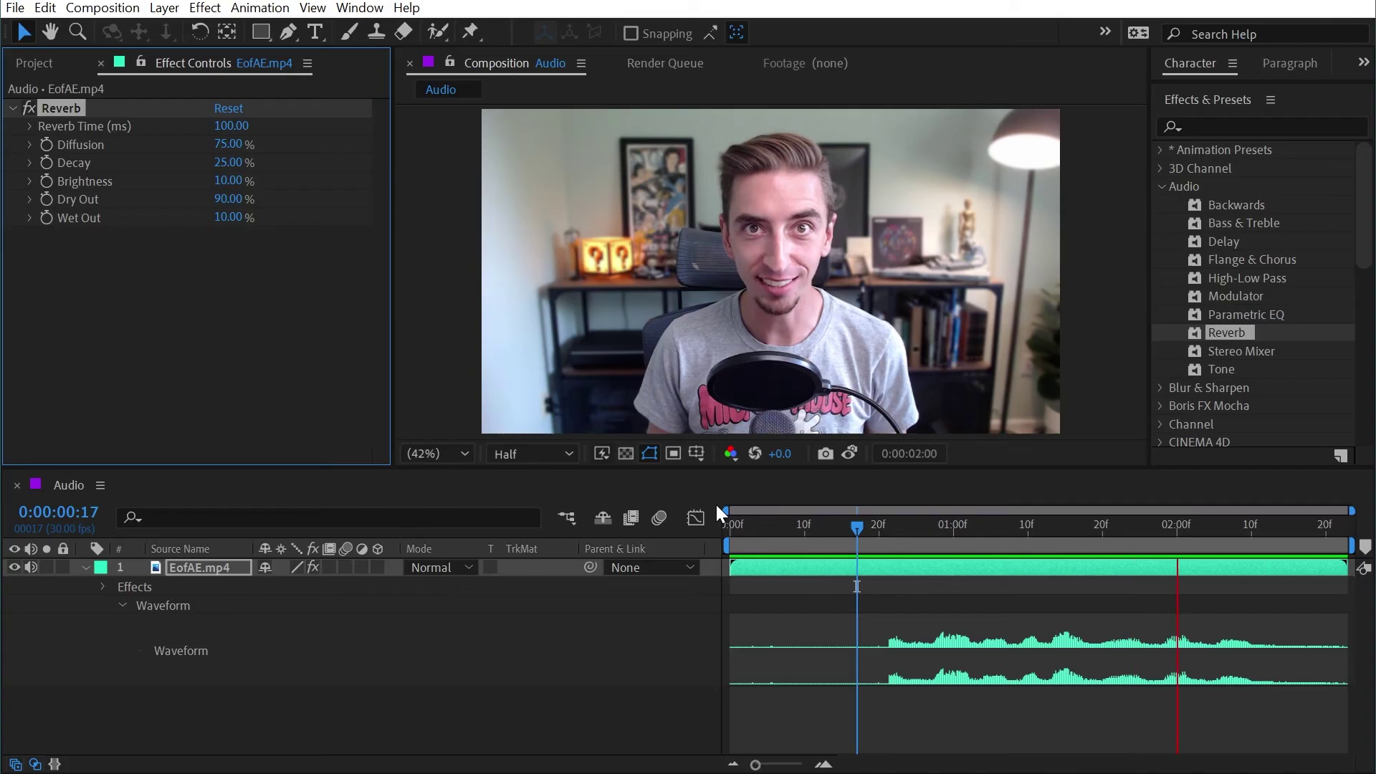
pyautogui.moveTo(921, 528)
pyautogui.mouseDown()
pyautogui.moveTo(858, 544)
pyautogui.moveTo(934, 544)
pyautogui.mouseUp()
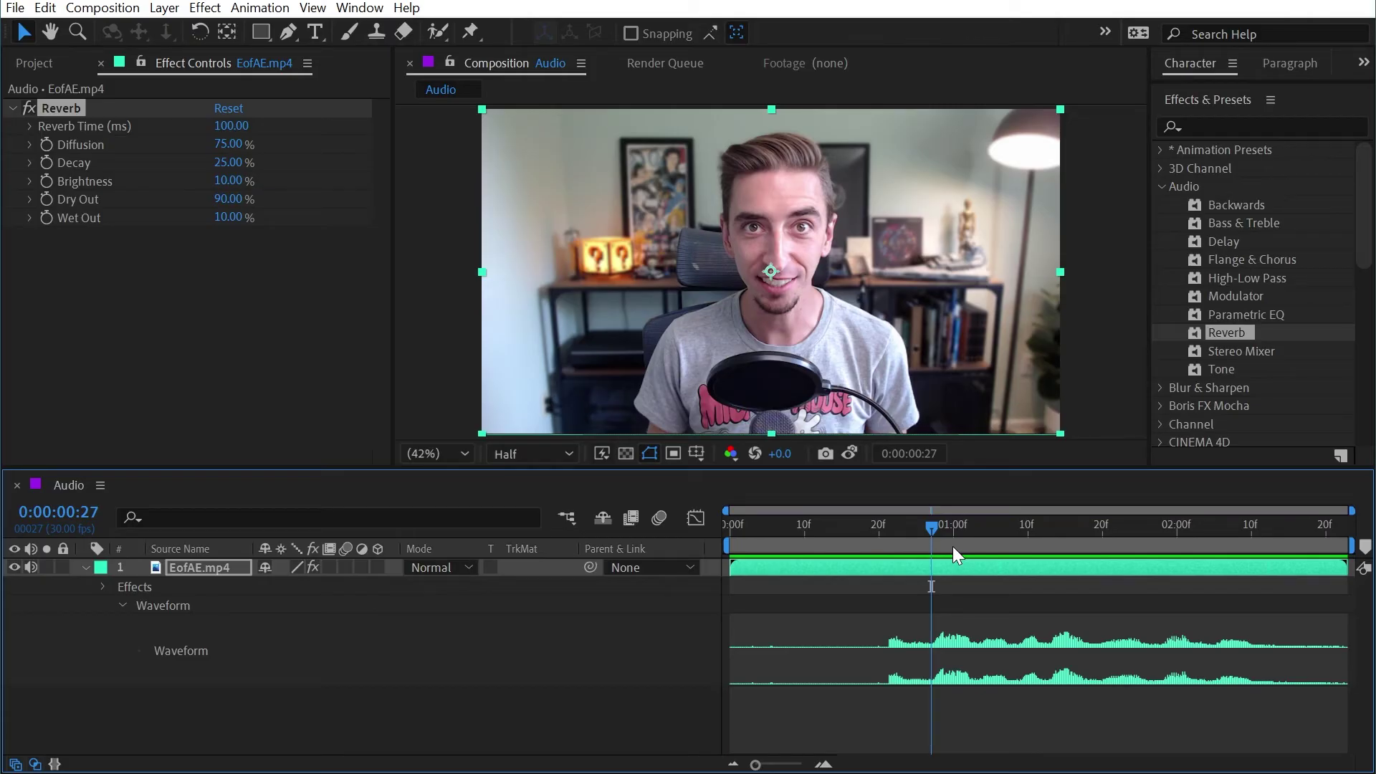
# Step: Replace the Reverb effect with Stereo Mixer on the EofAE.mp4 layer, and set its Right Pan to -100%
pyautogui.press('Delete')
pyautogui.moveTo(1262, 346); pyautogui.dragTo(275, 269)
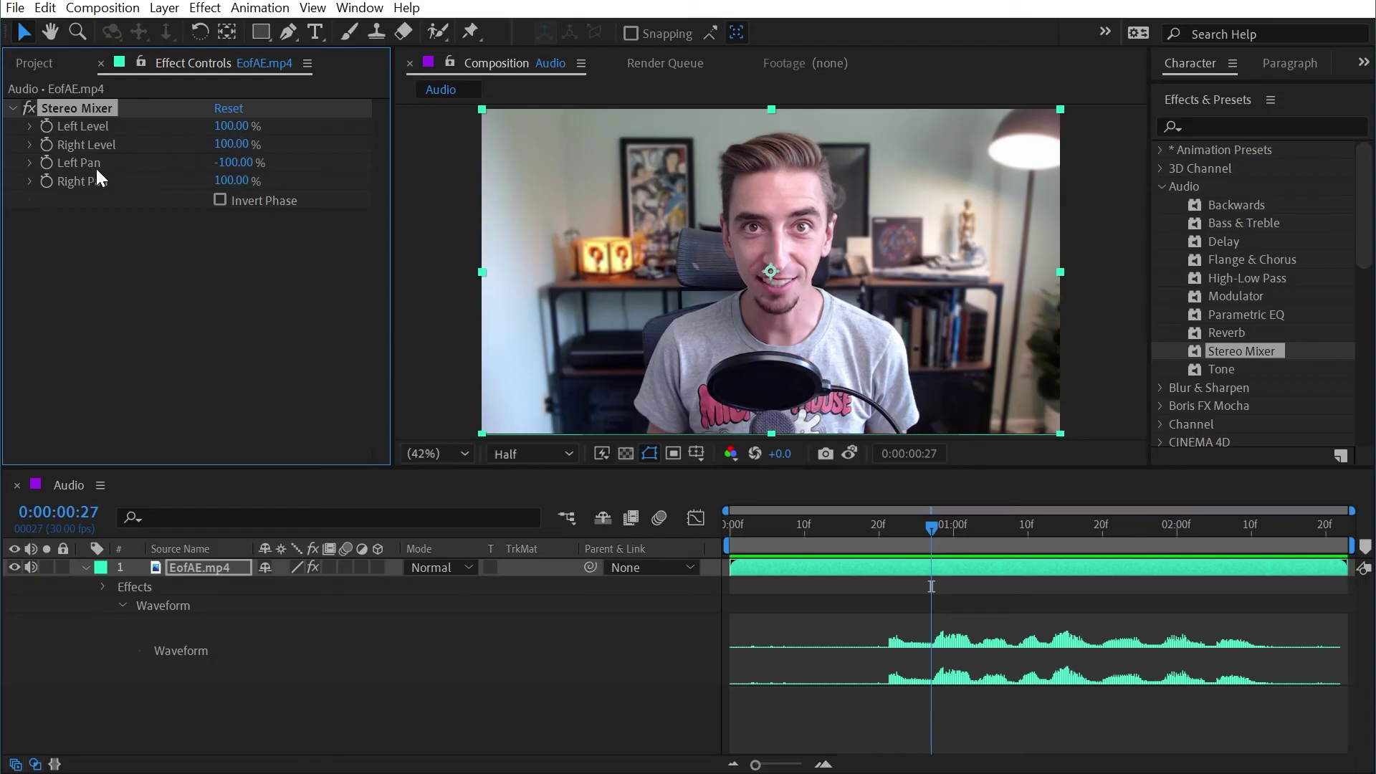
pyautogui.click(233, 181)
pyautogui.write('-100')
pyautogui.press('Return')
# Step: Preview the Stereo Mixer audio from the start of the composition
pyautogui.moveTo(907, 530); pyautogui.dragTo(678, 519)
pyautogui.press('space')
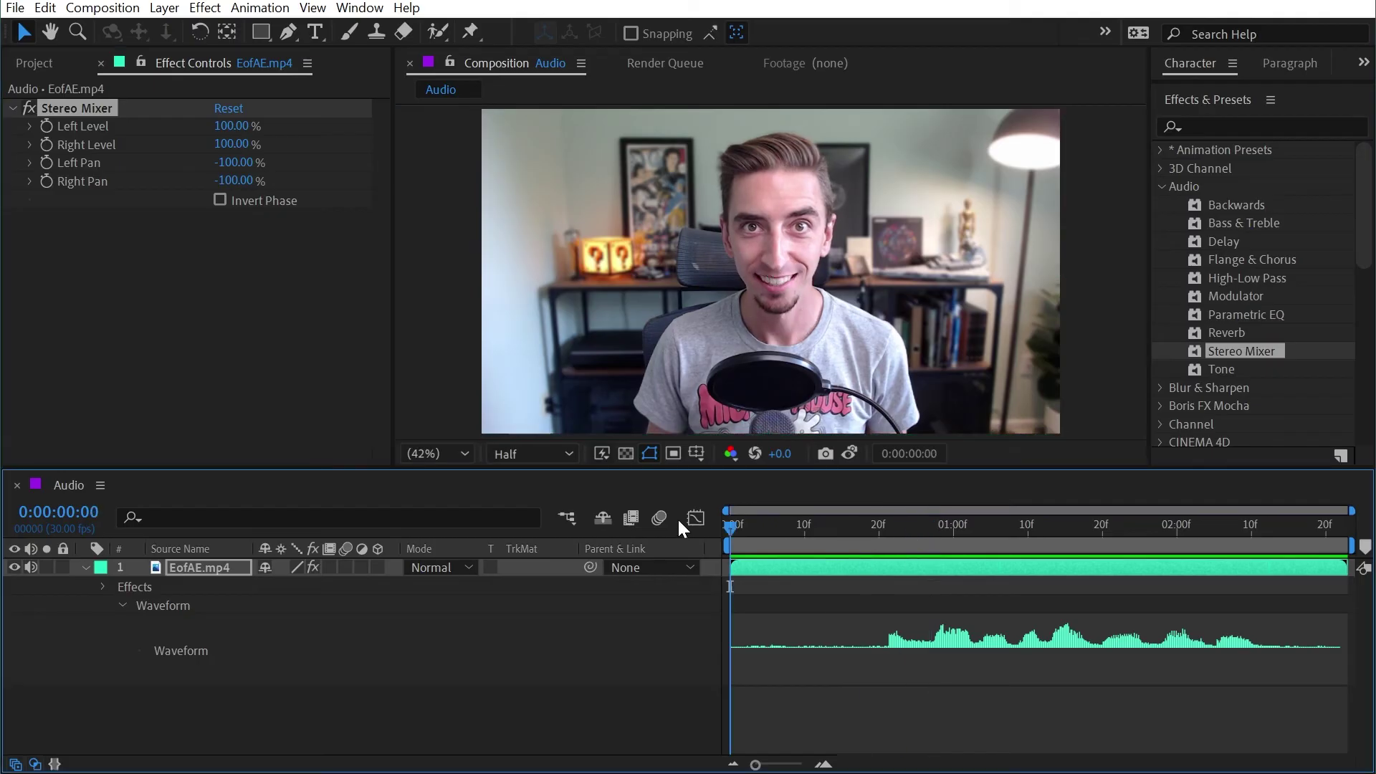
pyautogui.click(777, 565)
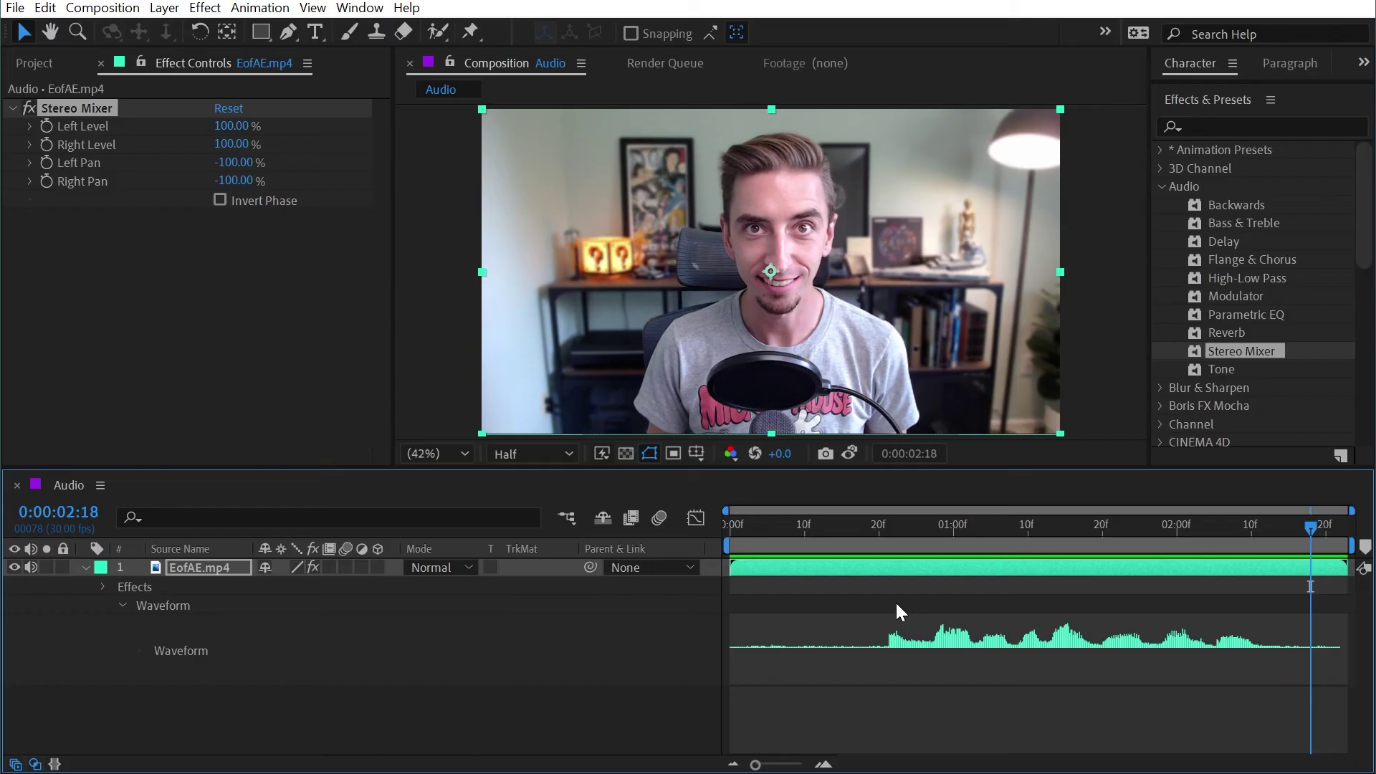
# Step: Replace the Stereo Mixer effect with Tone on the EofAE.mp4 layer, preview it from the start, and return to 0:00:00:00
pyautogui.press('Delete')
pyautogui.moveTo(1225, 369); pyautogui.dragTo(203, 570)
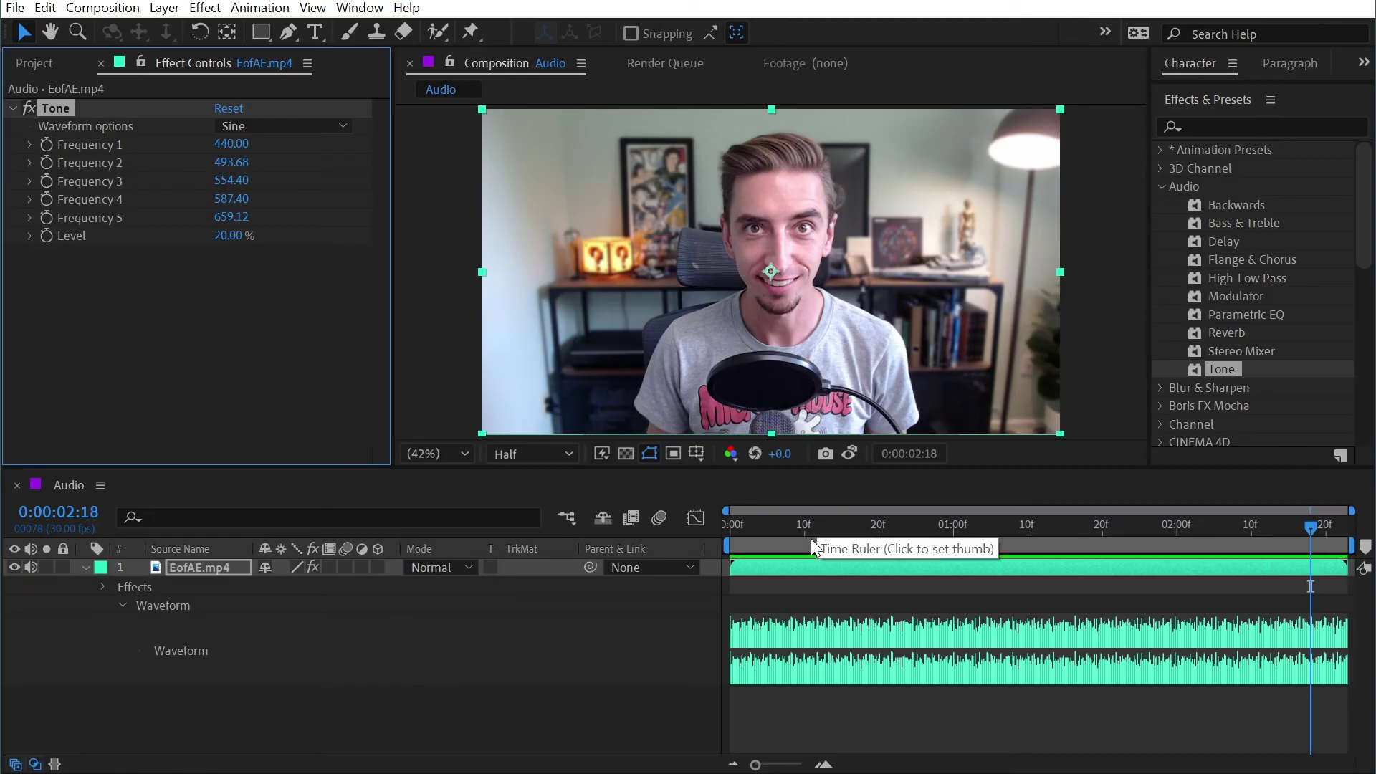
pyautogui.moveTo(811, 539); pyautogui.dragTo(633, 550)
pyautogui.press('space')
pyautogui.press('space')
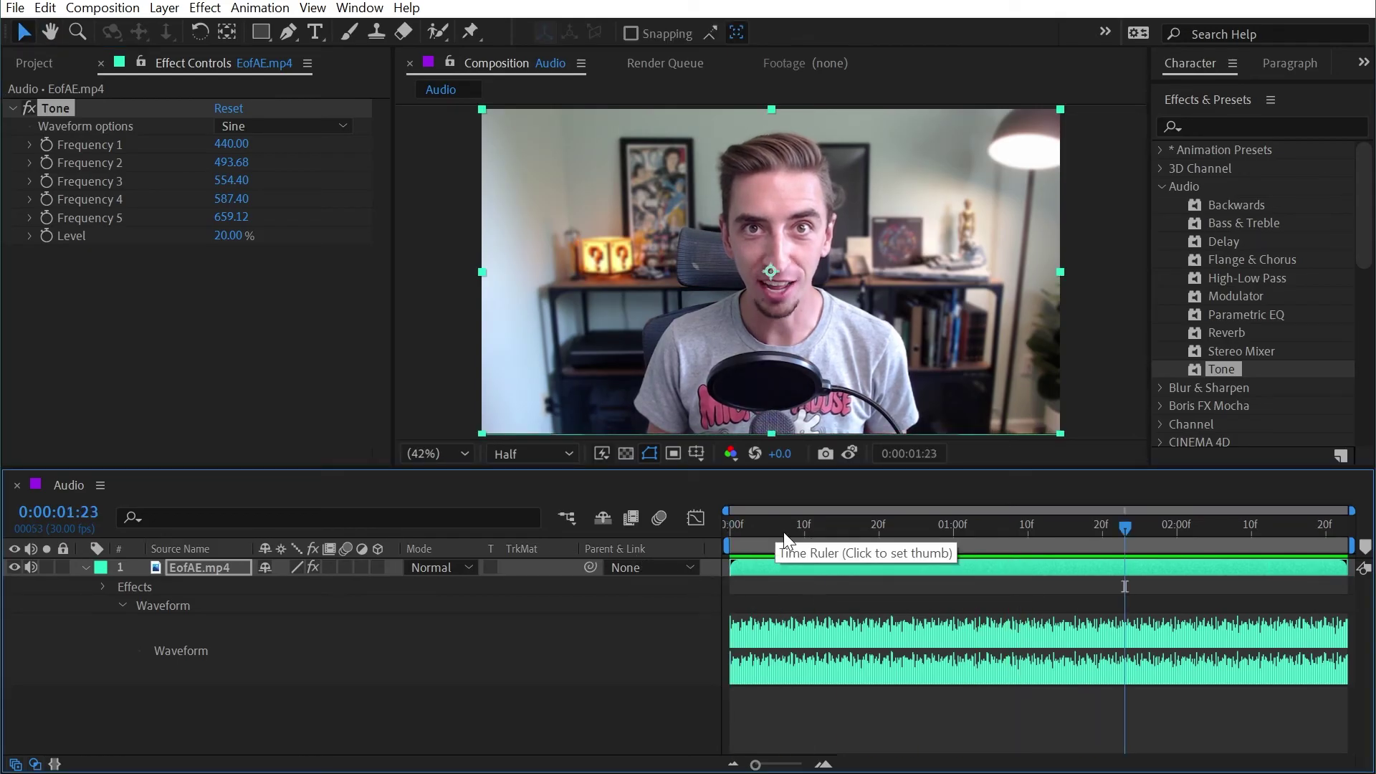
pyautogui.press('Home')
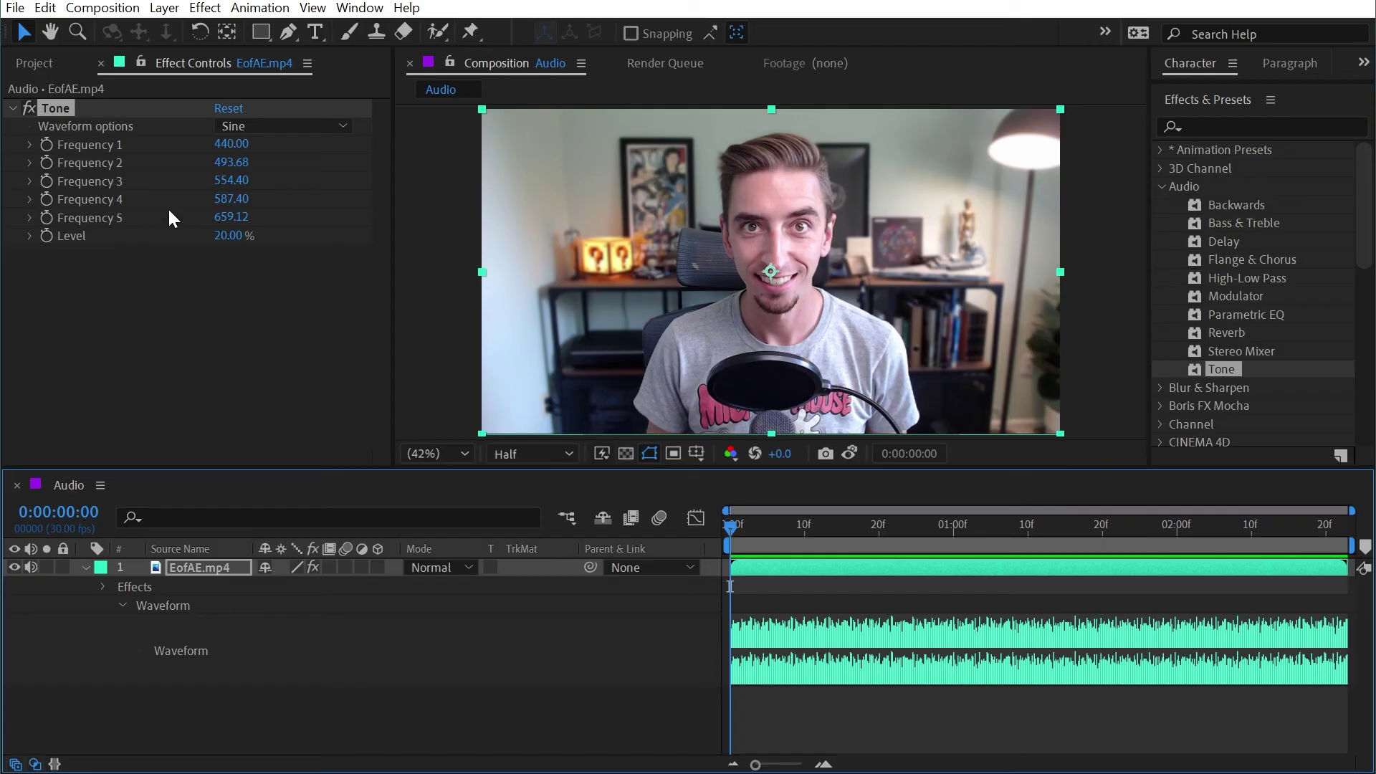
pyautogui.click(150, 255)
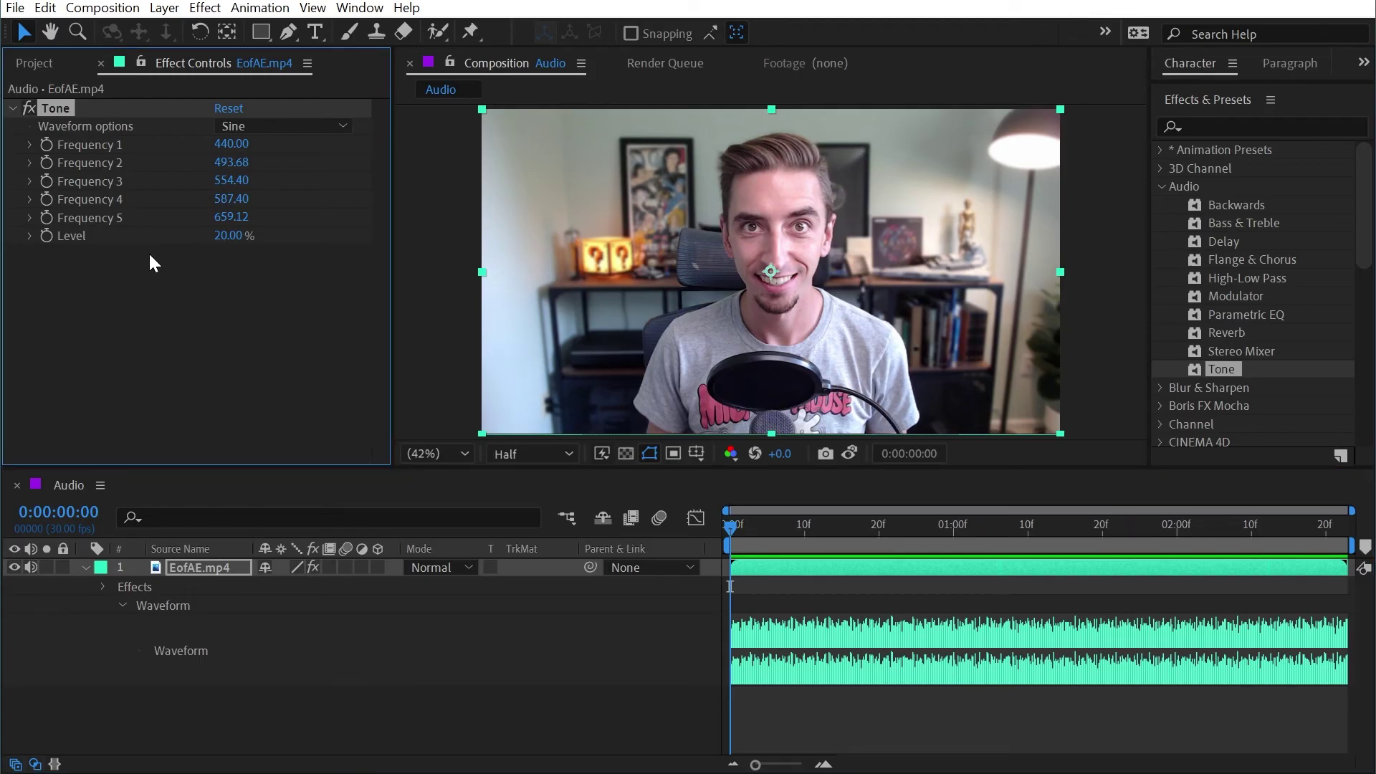